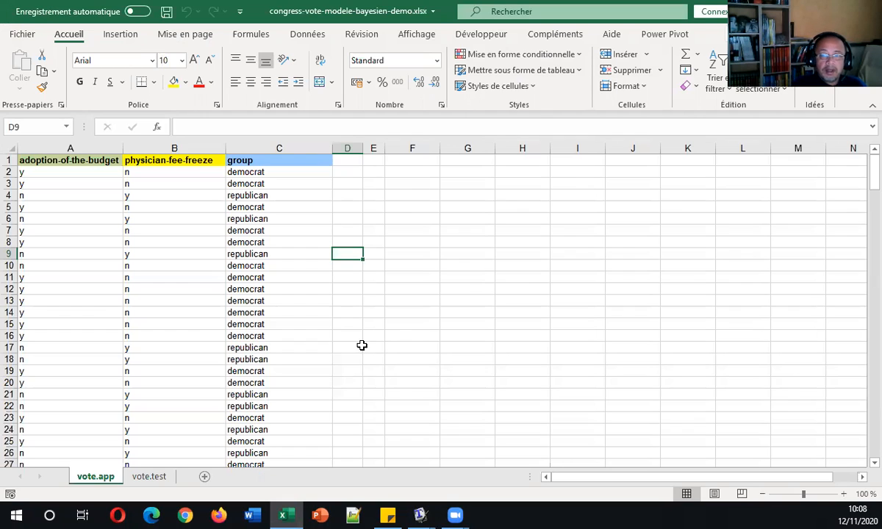
Examine the group, adoption-of-the-budget and physician-fee-freeze columns of the vote.app sheet.
{"action": "left_click", "coordinate": [269, 144]}
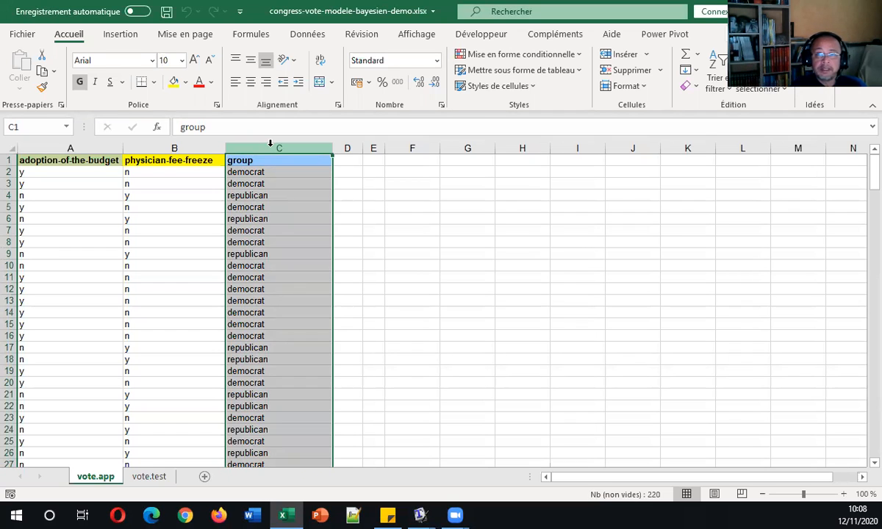
{"action": "left_click", "coordinate": [109, 183]}
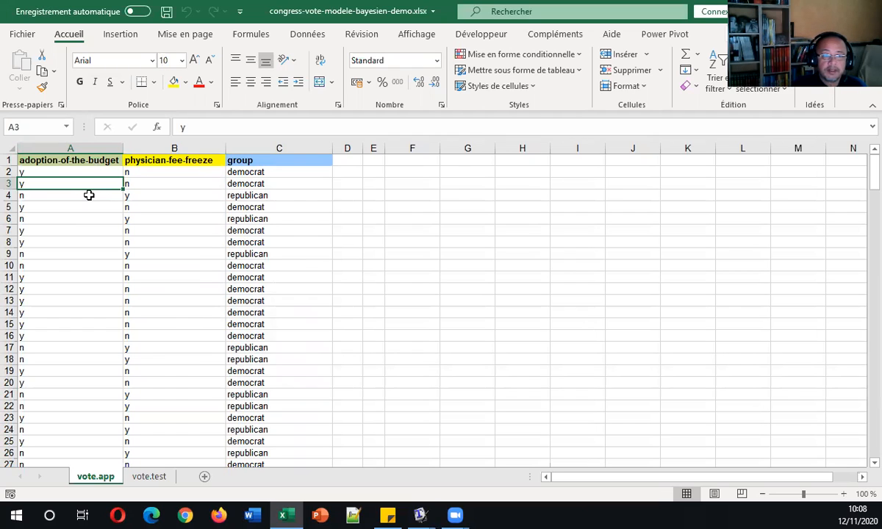
{"action": "left_click", "coordinate": [167, 147]}
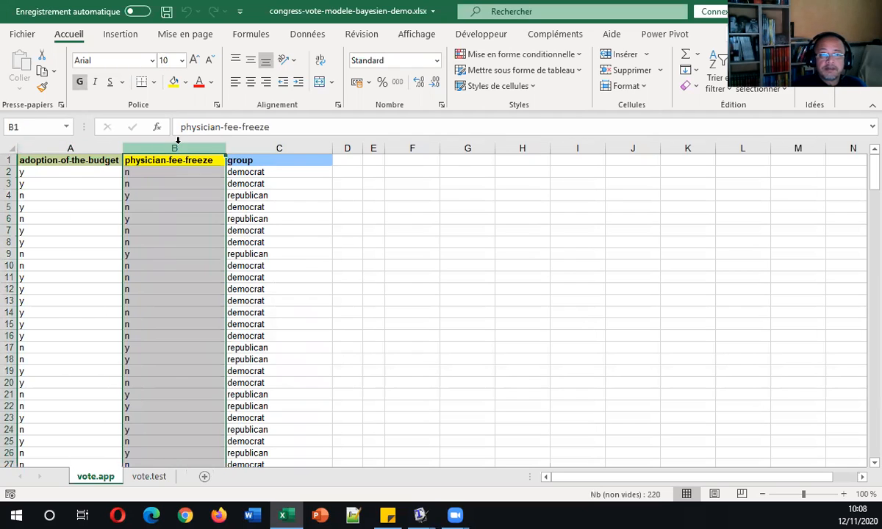
{"action": "left_click", "coordinate": [174, 207]}
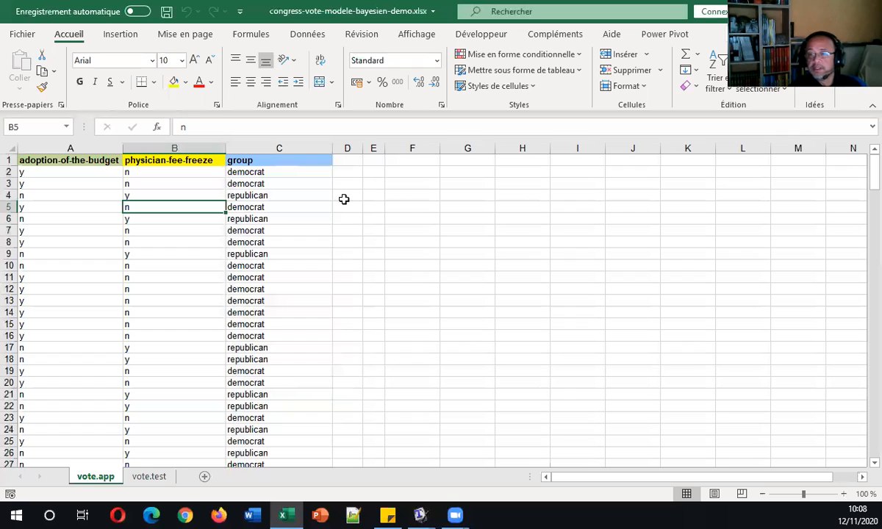
{"action": "left_click", "coordinate": [278, 147]}
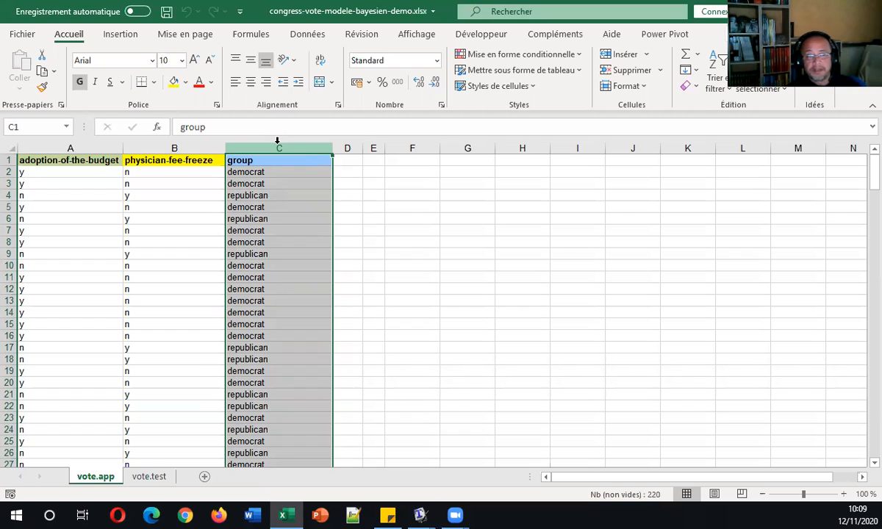
{"action": "left_click", "coordinate": [277, 192]}
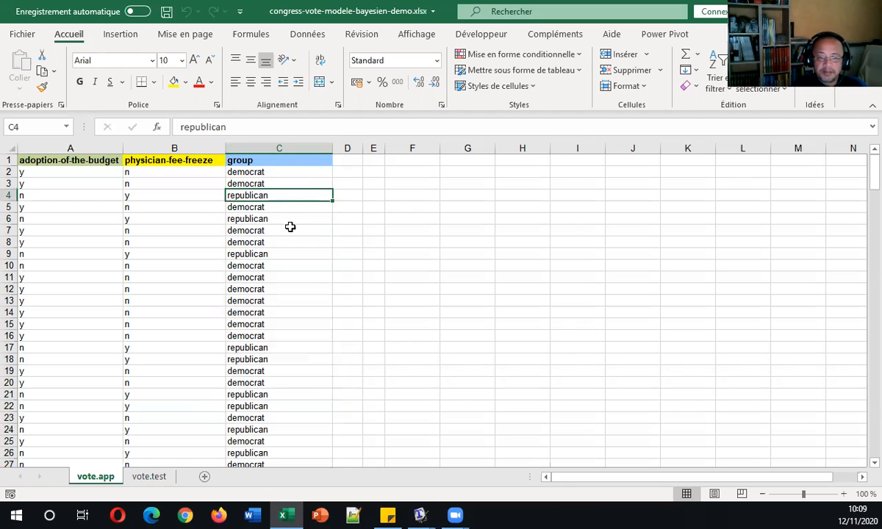
Review the train and test set parts of Schema_Analyse_Predictive.pdf in TeXworks, and return to the Excel workbook.
{"action": "mouse_move", "coordinate": [420, 513]}
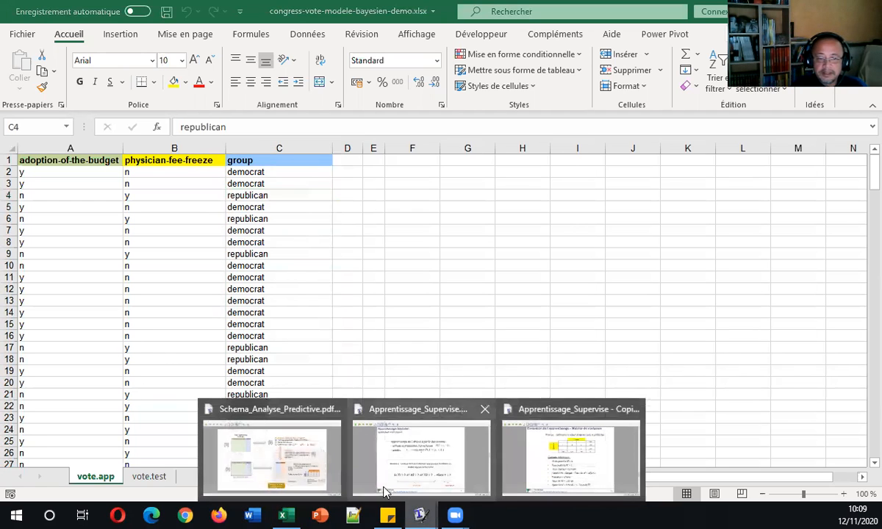
{"action": "left_click", "coordinate": [302, 425]}
{"action": "left_click_drag", "start_coordinate": [157, 178], "coordinate": [153, 173]}
{"action": "mouse_move", "coordinate": [145, 304]}
{"action": "left_mouse_down"}
{"action": "mouse_move", "coordinate": [152, 330]}
{"action": "mouse_move", "coordinate": [146, 316]}
{"action": "left_mouse_up"}
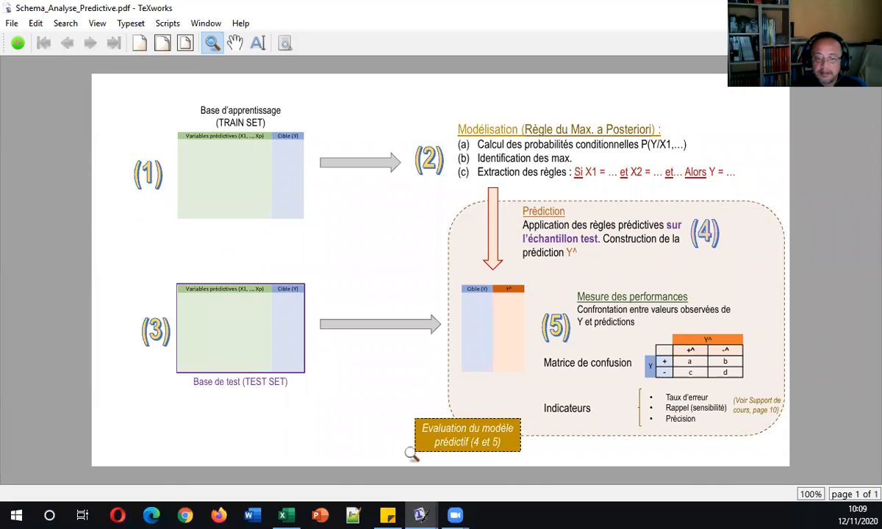
{"action": "left_click", "coordinate": [287, 514]}
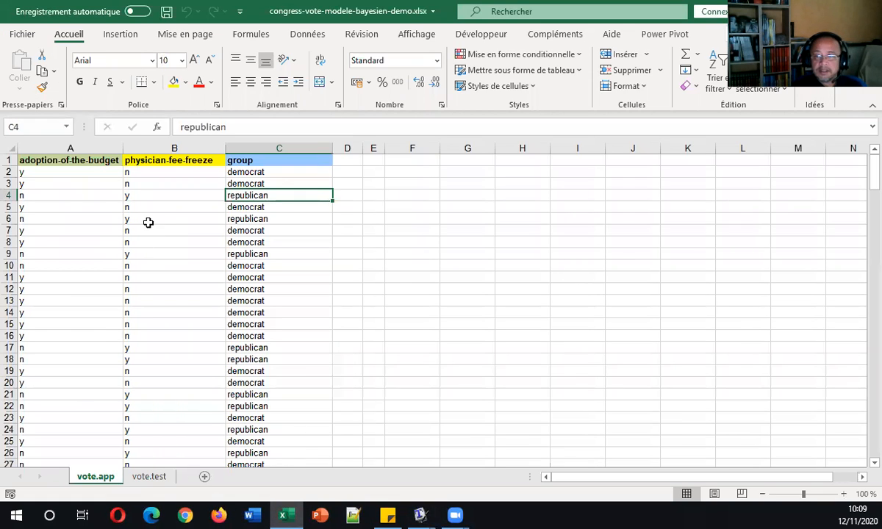
Check how many rows the vote.app and vote.test sheets contain by going to the end of each, finishing on vote.app.
{"action": "left_click", "coordinate": [139, 477]}
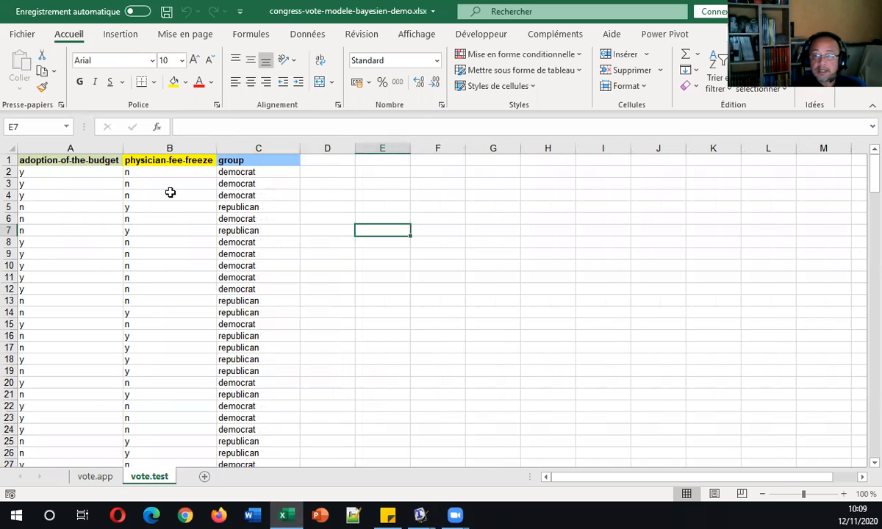
{"action": "left_click", "coordinate": [96, 477]}
{"action": "left_click", "coordinate": [82, 360]}
{"action": "key", "text": "ctrl+Down"}
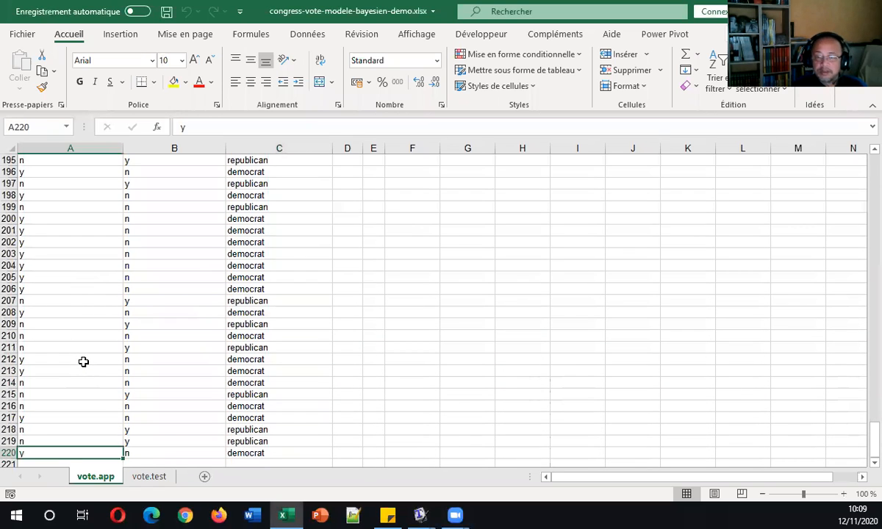
{"action": "key", "text": "ctrl+Up"}
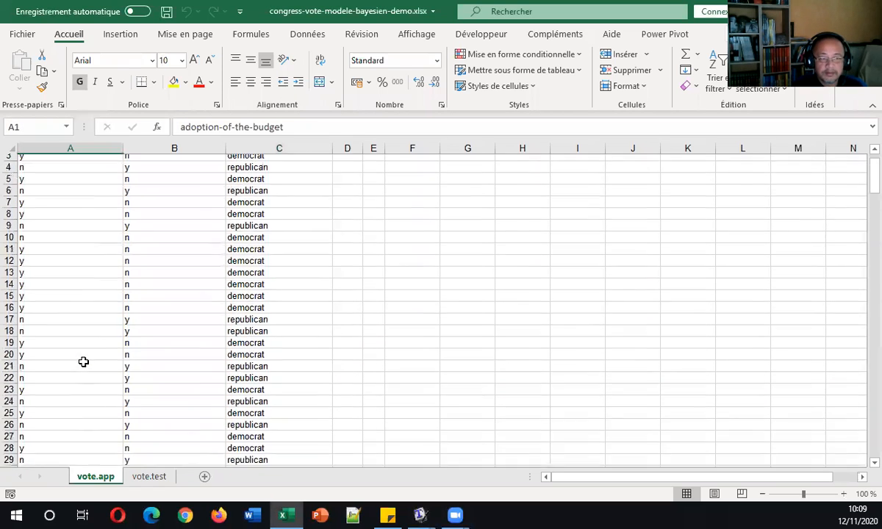
{"action": "left_click", "coordinate": [144, 476]}
{"action": "left_click", "coordinate": [91, 429]}
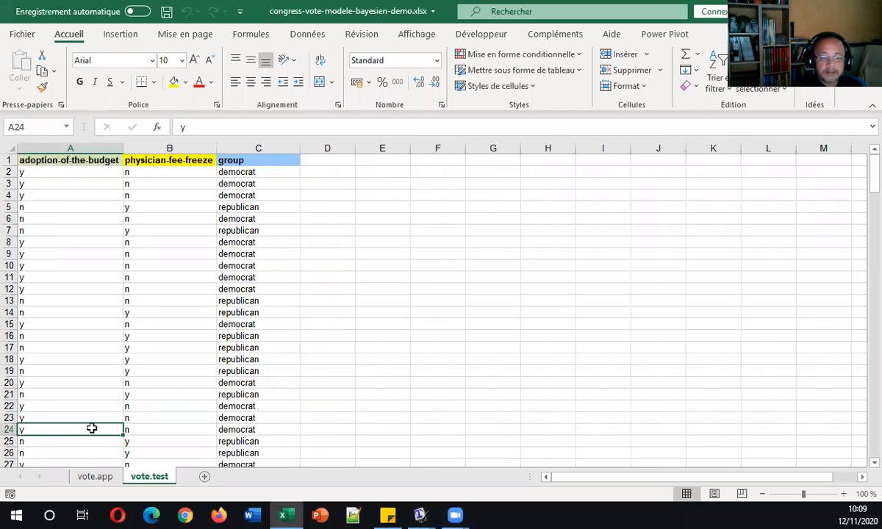
{"action": "key", "text": "ctrl+Down"}
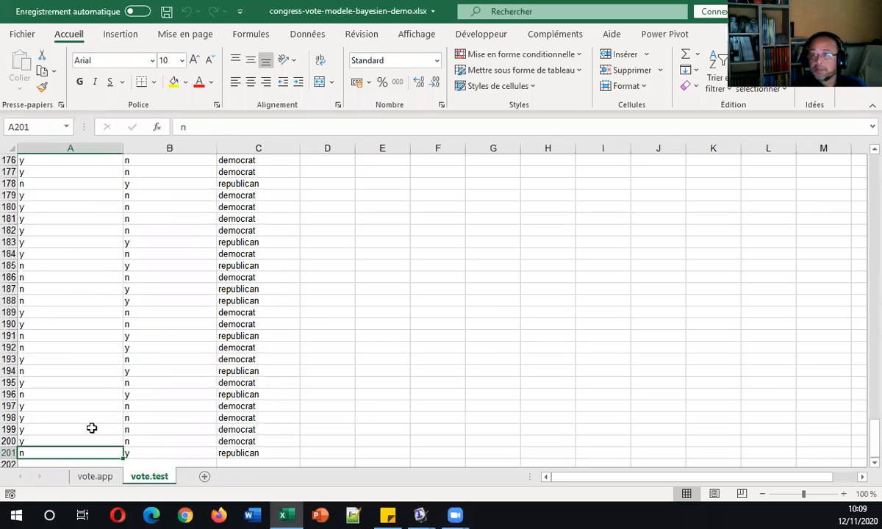
{"action": "key", "text": "ctrl+Up"}
{"action": "left_click", "coordinate": [101, 479]}
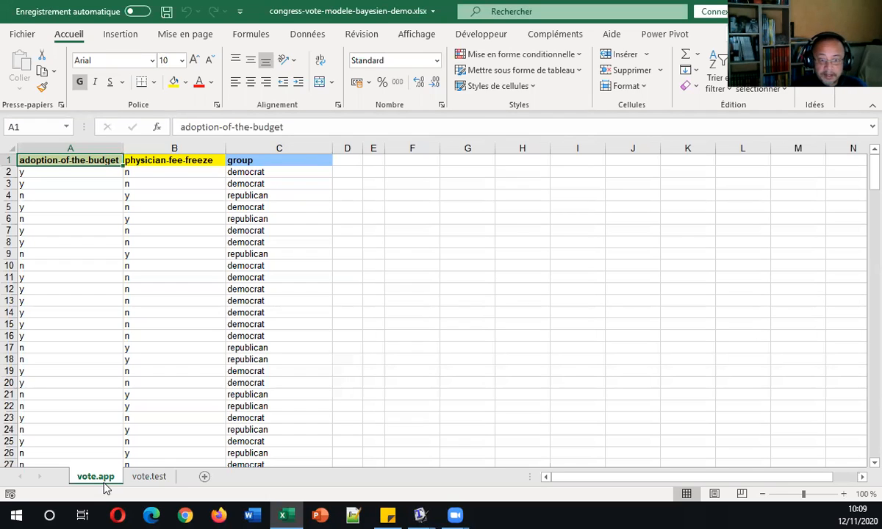
Consult the Bayesian learning slide of Apprentissage_Supervise.pdf in TeXworks for the assignment probability and prediction rule.
{"action": "mouse_move", "coordinate": [421, 509]}
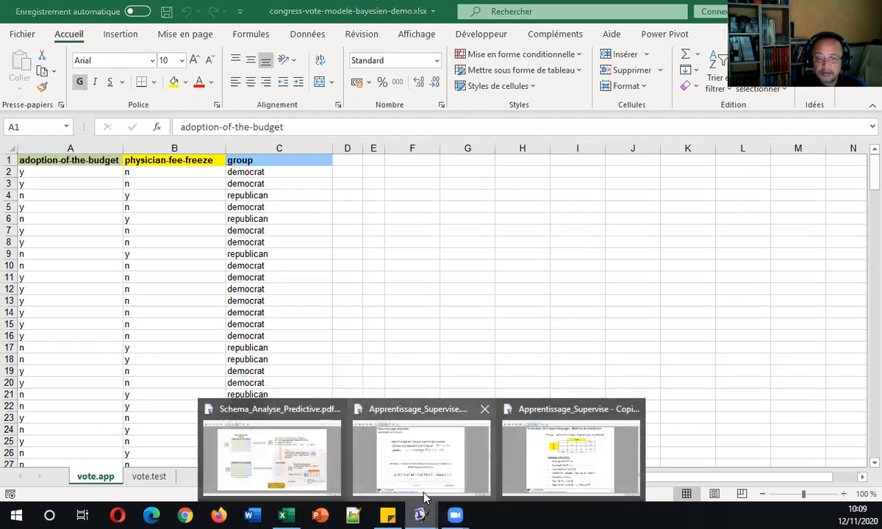
{"action": "left_click", "coordinate": [427, 427]}
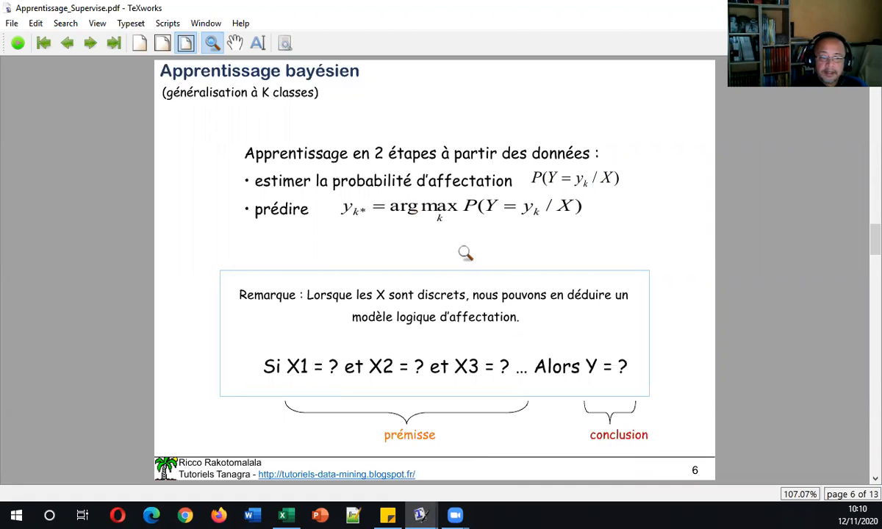
{"action": "left_click", "coordinate": [282, 514]}
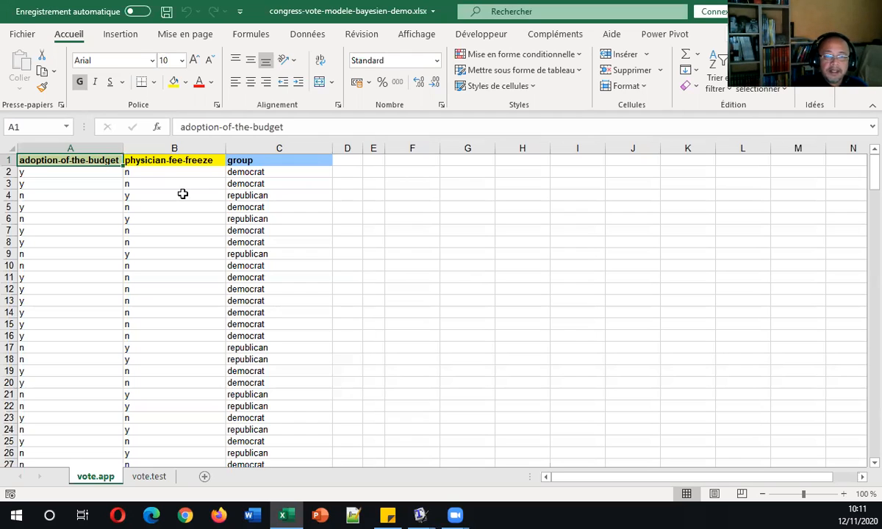
{"action": "mouse_move", "coordinate": [423, 514]}
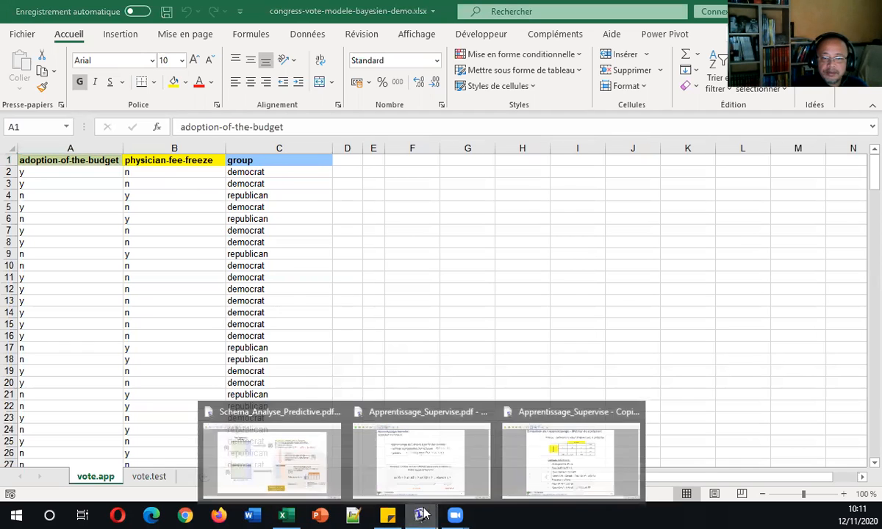
{"action": "left_click", "coordinate": [412, 448]}
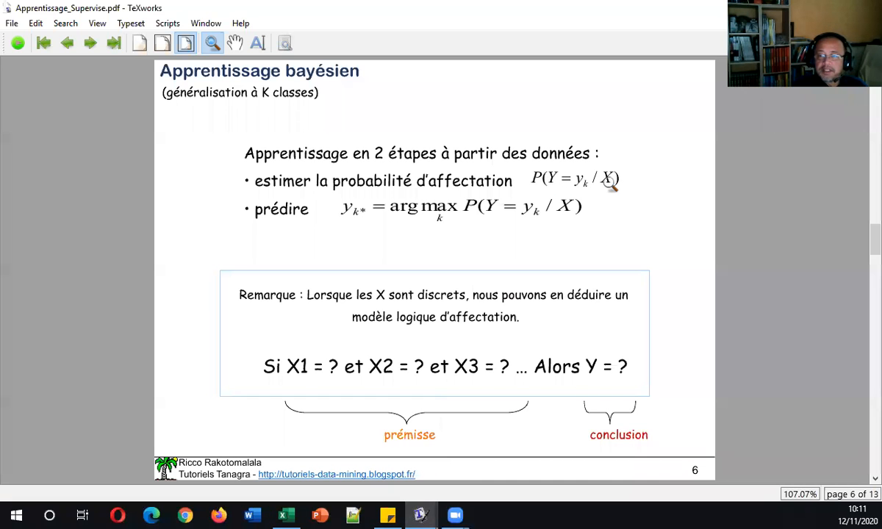
Switch back to the Excel workbook and examine the adoption-of-the-budget and group columns of vote.app.
{"action": "left_click", "coordinate": [282, 515]}
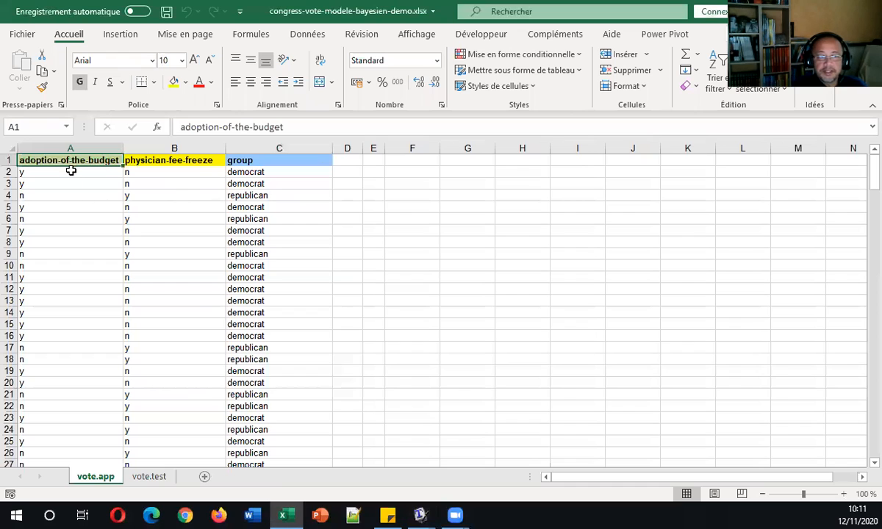
{"action": "left_click", "coordinate": [70, 148]}
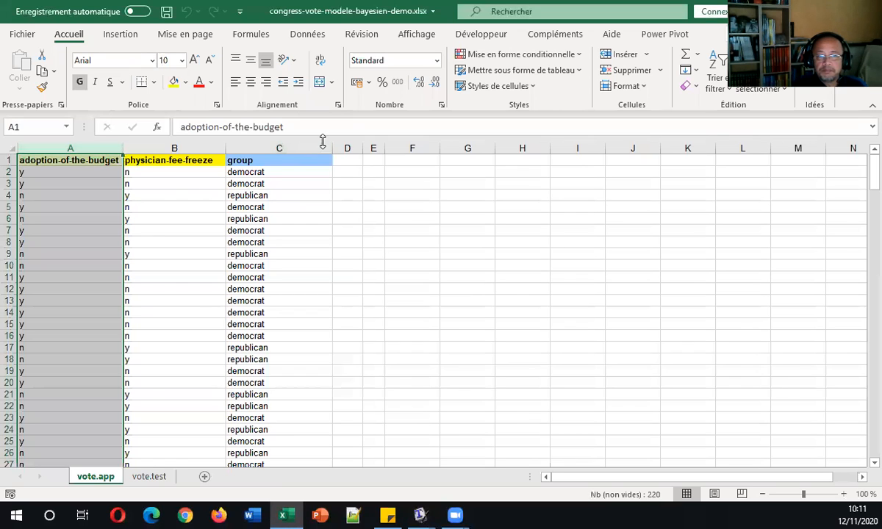
{"action": "left_click", "coordinate": [297, 148]}
Insert a pivot table based on vote.app!$A$1:$C$220 in the existing sheet at cell F1.
{"action": "left_click", "coordinate": [294, 183]}
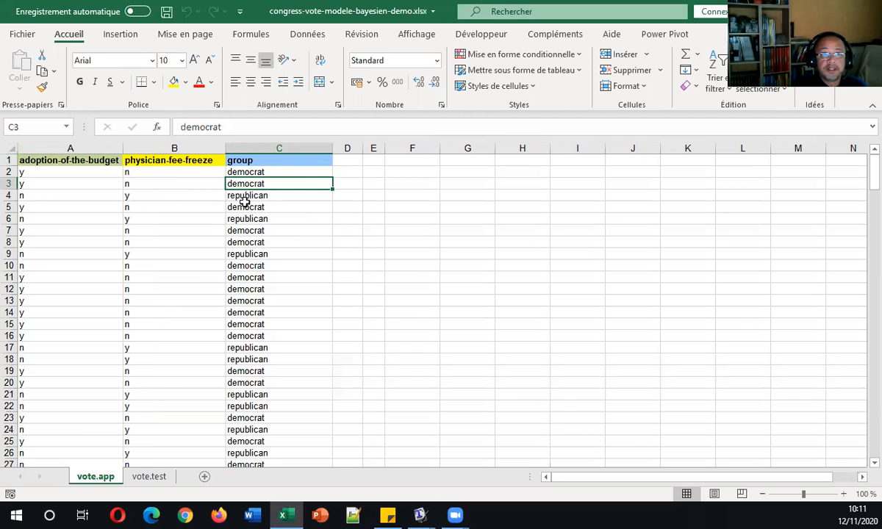
{"action": "left_click", "coordinate": [119, 33]}
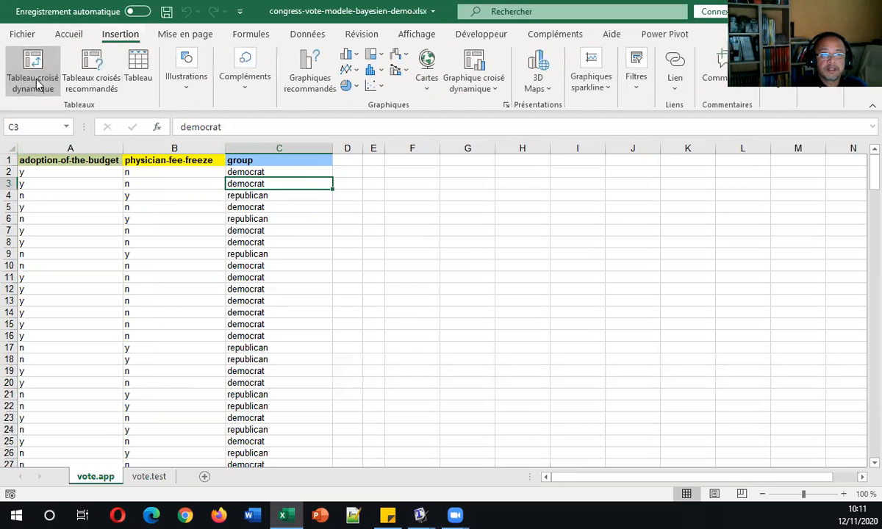
{"action": "left_click", "coordinate": [41, 84]}
{"action": "left_click", "coordinate": [578, 398]}
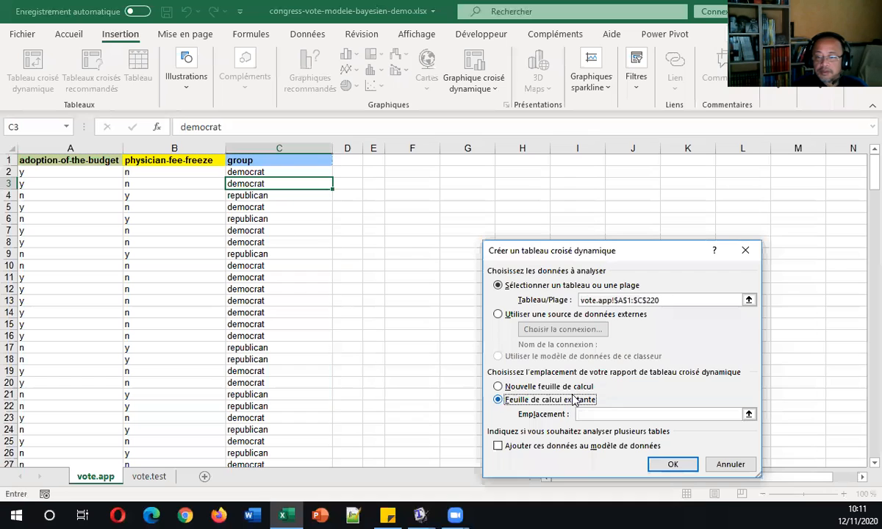
{"action": "left_click", "coordinate": [747, 414]}
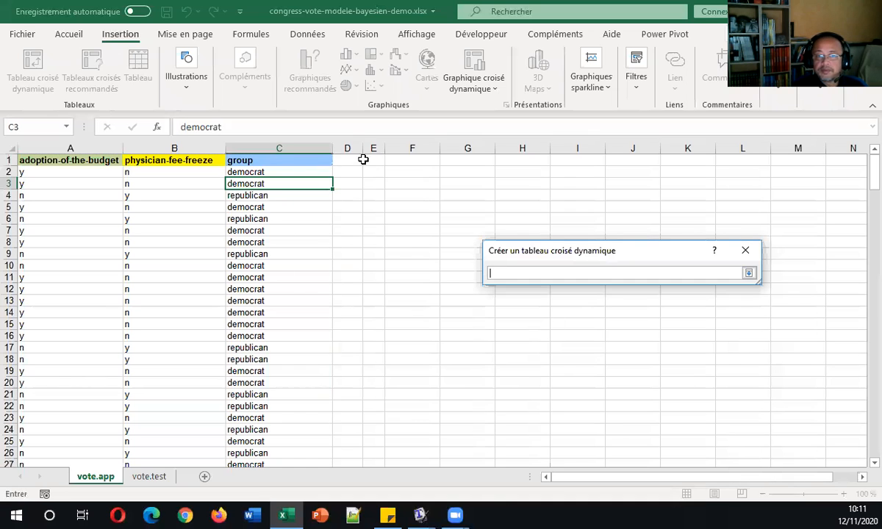
{"action": "left_click", "coordinate": [411, 159]}
{"action": "left_click", "coordinate": [748, 273]}
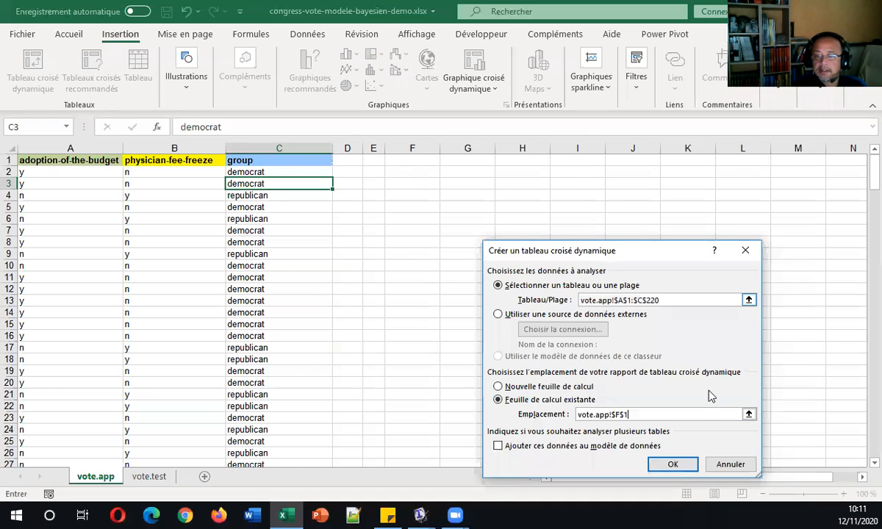
{"action": "left_click", "coordinate": [672, 464]}
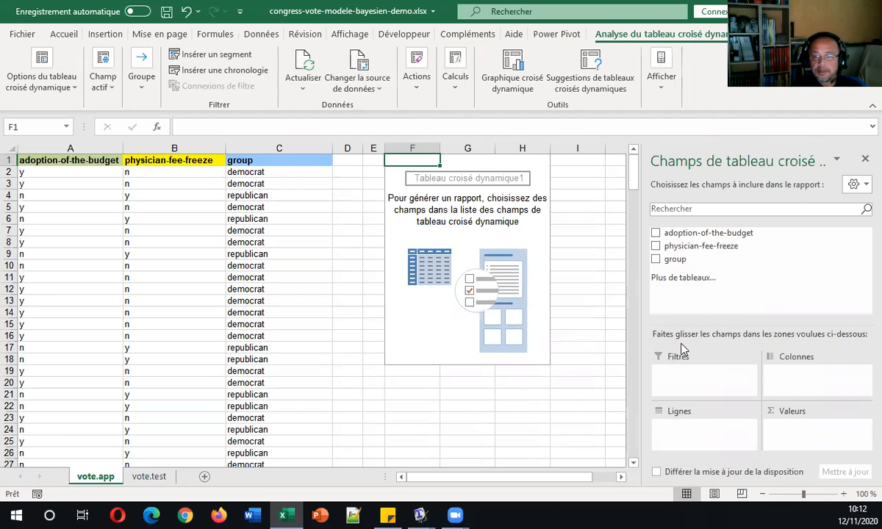
Lay out the pivot table with group as rows, adoption-of-the-budget as columns and the count of group as values.
{"action": "left_click_drag", "start_coordinate": [675, 260], "coordinate": [695, 444]}
{"action": "left_click_drag", "start_coordinate": [698, 234], "coordinate": [823, 376]}
{"action": "left_click_drag", "start_coordinate": [690, 260], "coordinate": [814, 444]}
Narrow column G and widen column H so the pivot table's n and y columns have similar widths.
{"action": "left_click", "coordinate": [596, 301]}
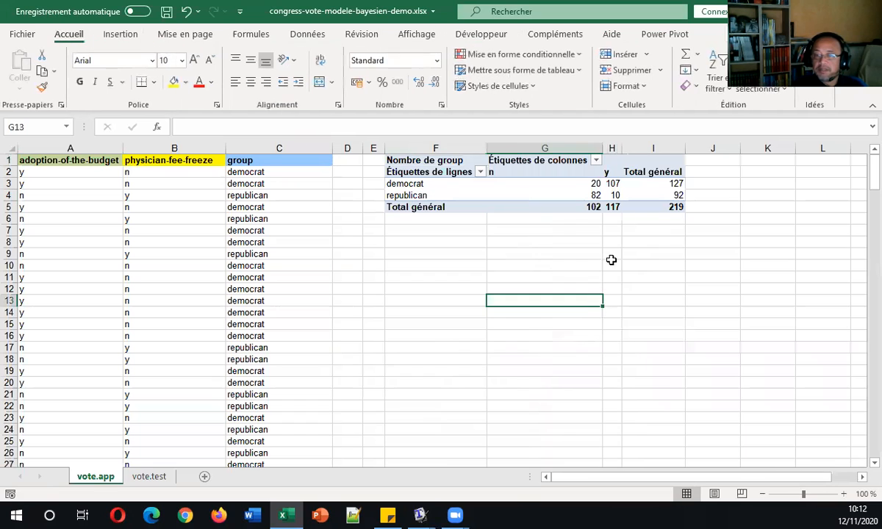
{"action": "left_click_drag", "start_coordinate": [601, 151], "coordinate": [566, 149]}
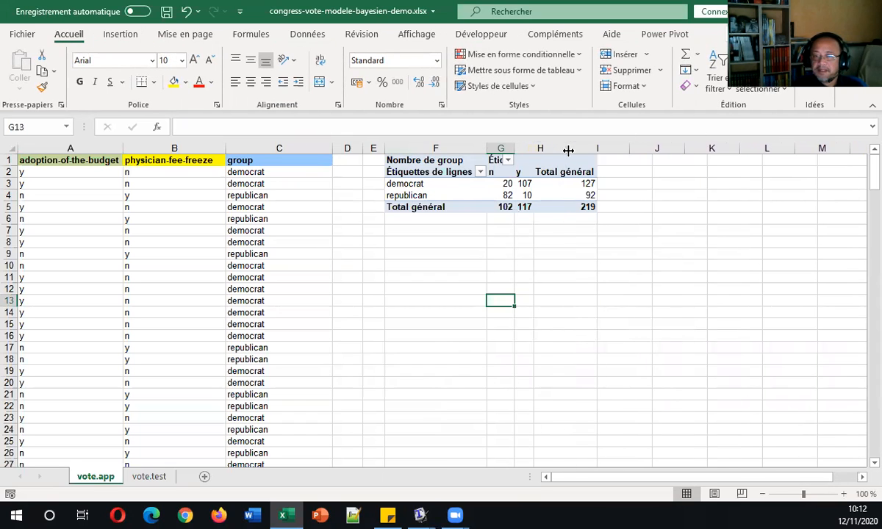
{"action": "left_click", "coordinate": [577, 233]}
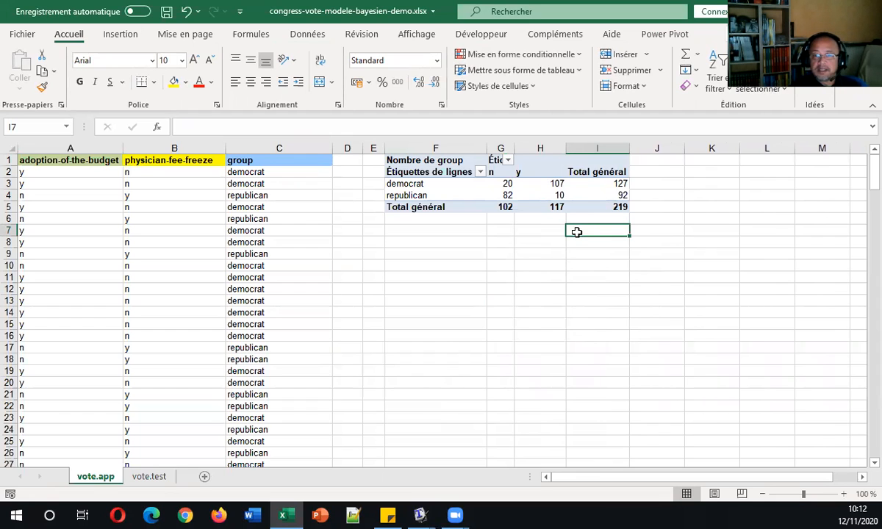
Examine the pivot table's grand total and the row totals for democrat and republican.
{"action": "left_click", "coordinate": [586, 207]}
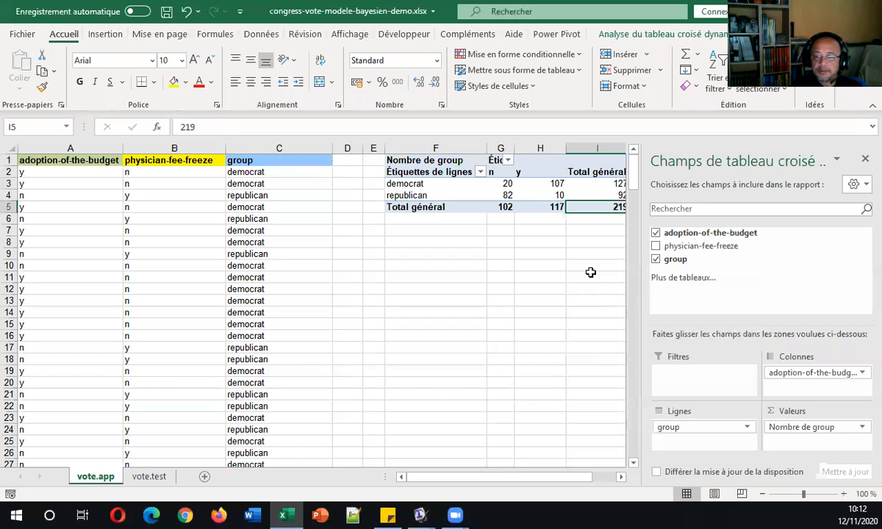
{"action": "left_click", "coordinate": [621, 477]}
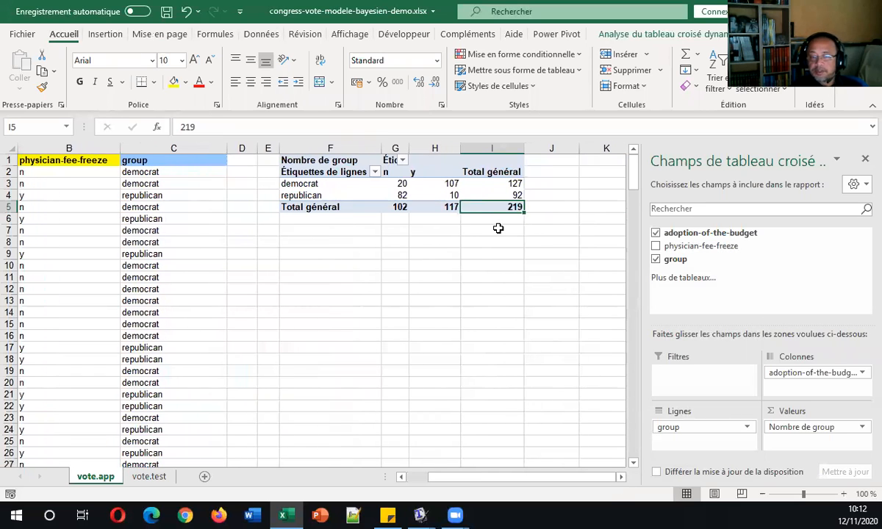
{"action": "left_click", "coordinate": [470, 182]}
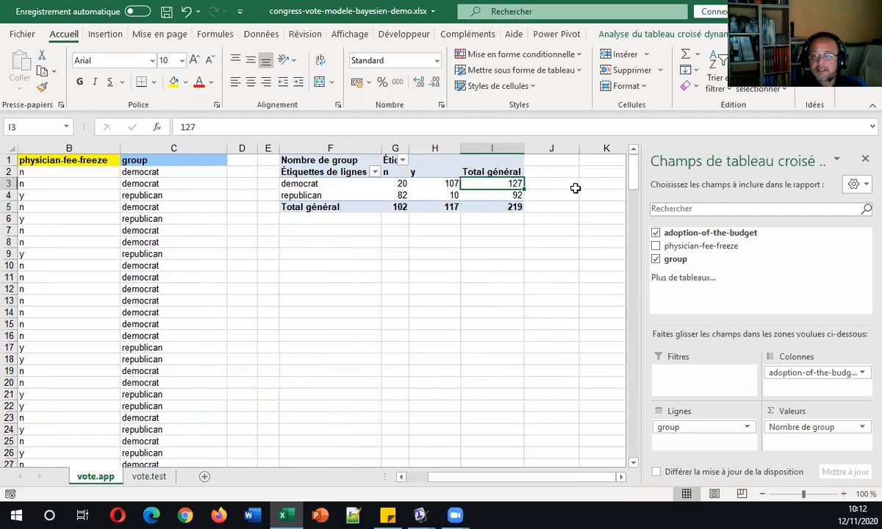
{"action": "left_click", "coordinate": [495, 194]}
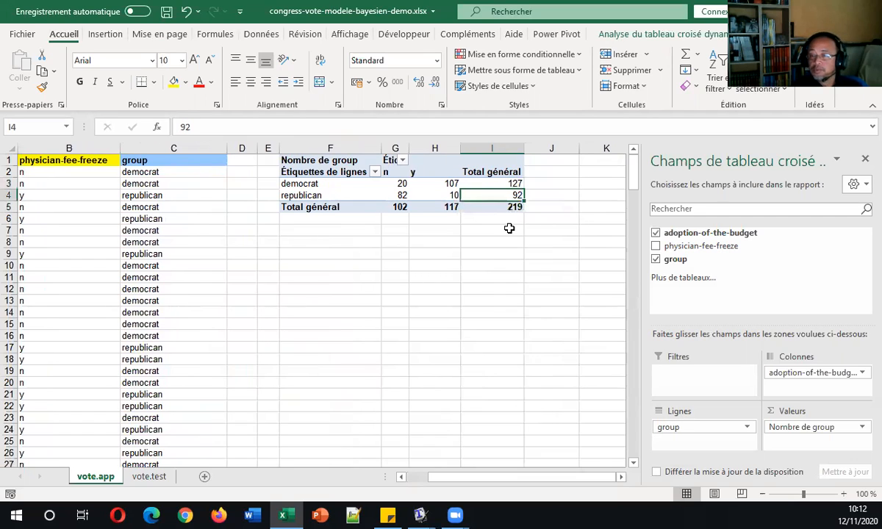
Widen column G slightly and shade the pivot table's n column, G2:G5, with a light tan fill.
{"action": "left_click_drag", "start_coordinate": [409, 148], "coordinate": [424, 147]}
{"action": "left_click", "coordinate": [402, 151]}
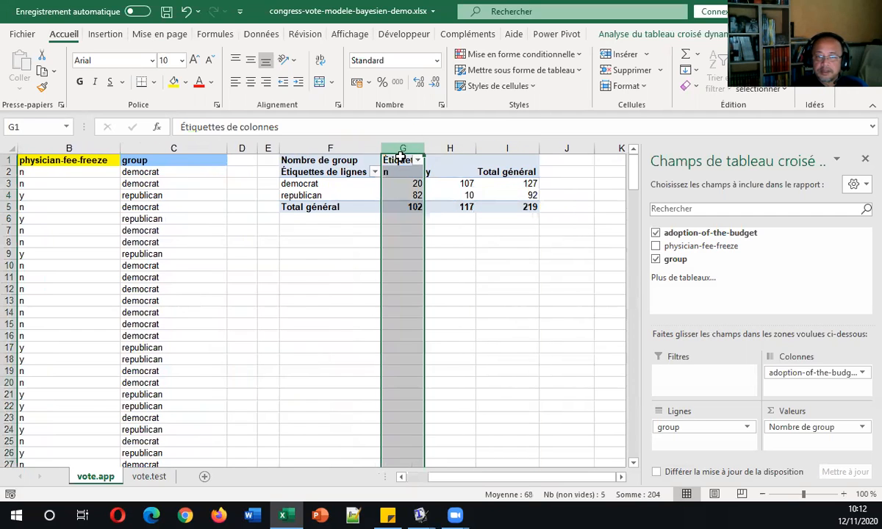
{"action": "left_click", "coordinate": [400, 230]}
{"action": "left_click_drag", "start_coordinate": [402, 208], "coordinate": [406, 172]}
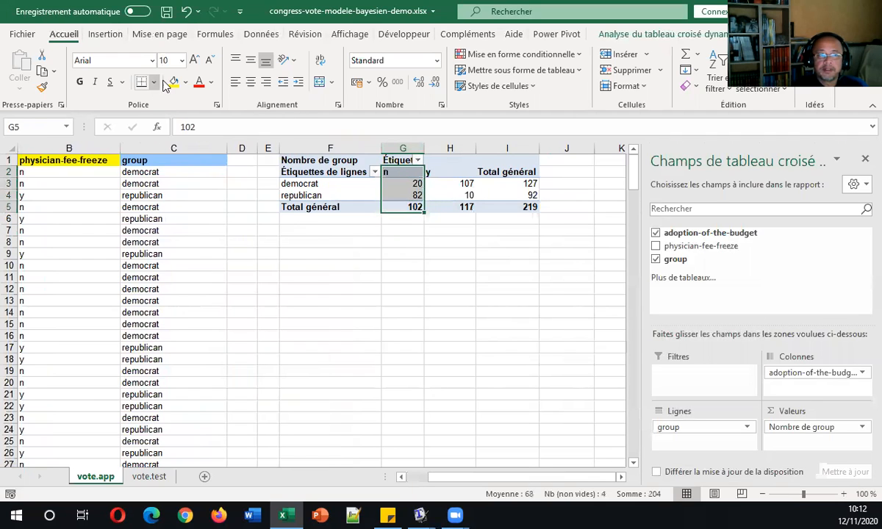
{"action": "left_click", "coordinate": [188, 84]}
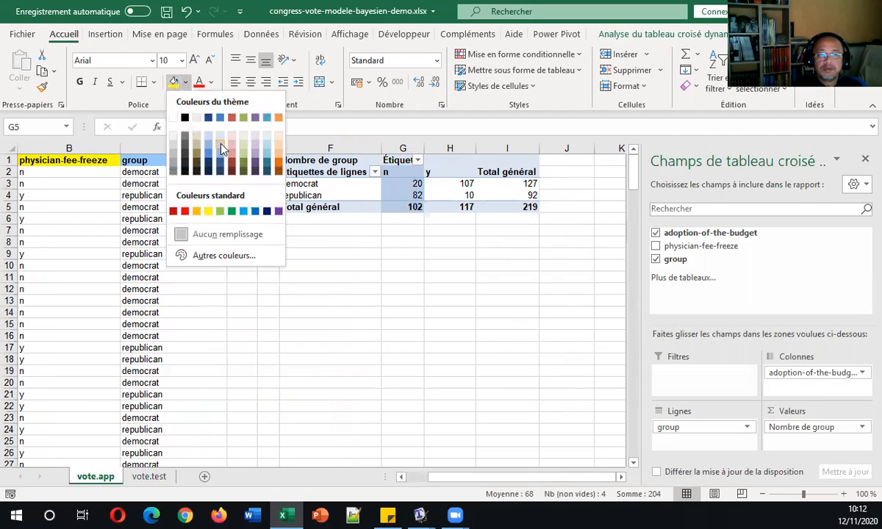
{"action": "left_click", "coordinate": [185, 126]}
{"action": "left_click", "coordinate": [343, 263]}
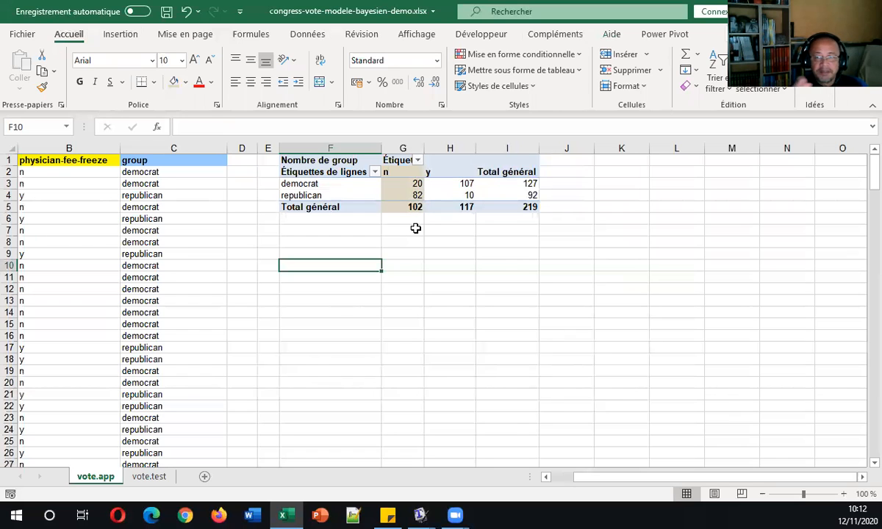
Display the pivot table's Nombre de group values as % du total de la colonne.
{"action": "left_click", "coordinate": [428, 207]}
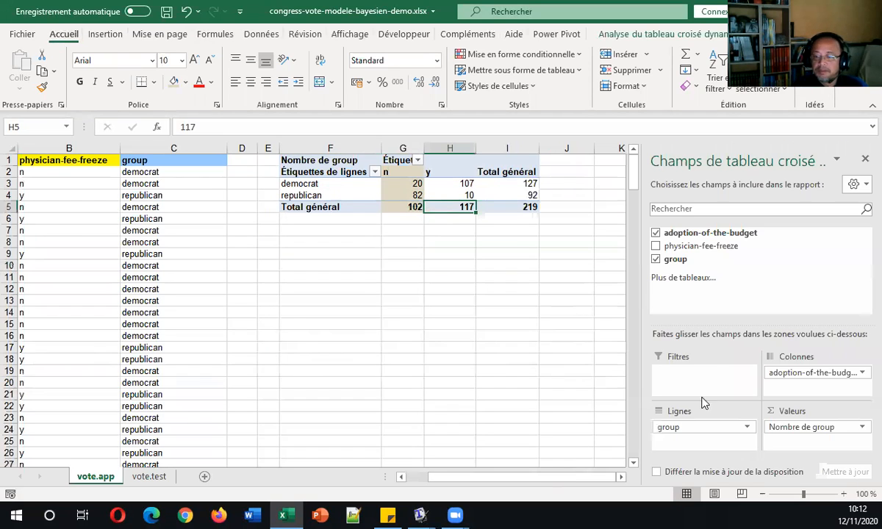
{"action": "left_click", "coordinate": [850, 427]}
{"action": "left_click", "coordinate": [764, 465]}
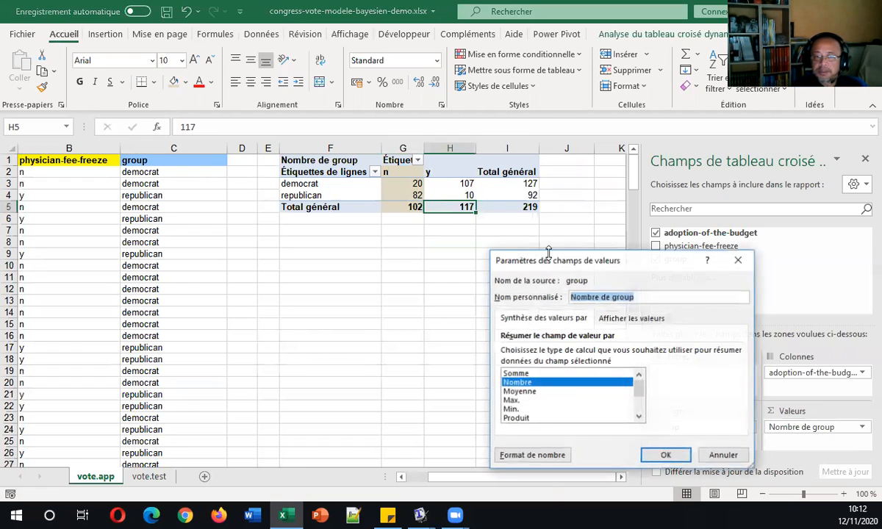
{"action": "left_click", "coordinate": [631, 317]}
{"action": "left_click", "coordinate": [736, 353]}
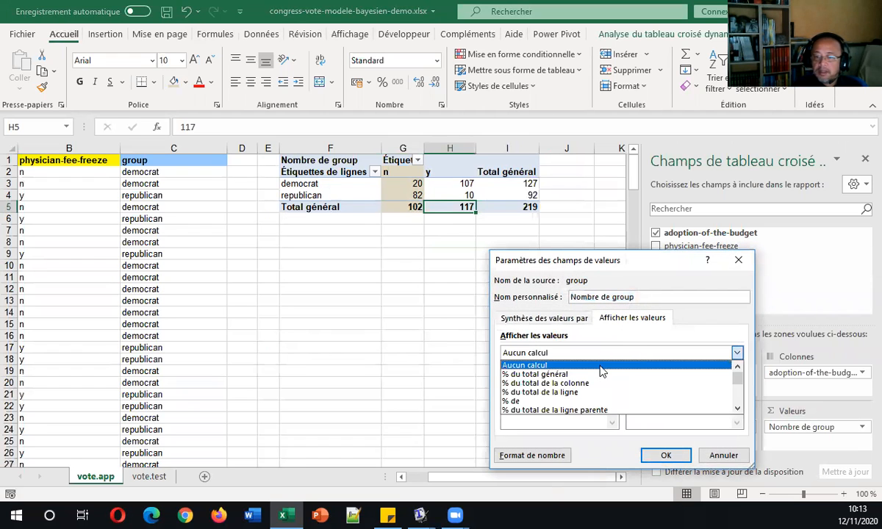
{"action": "left_click", "coordinate": [584, 383]}
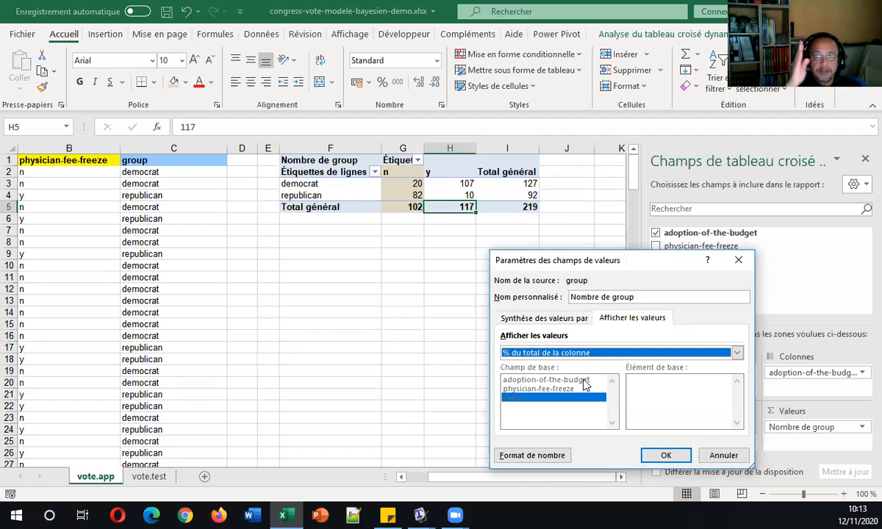
{"action": "left_click", "coordinate": [664, 454]}
Narrow column G so the pivot table's n column is closer in width to the y column.
{"action": "left_click", "coordinate": [412, 263]}
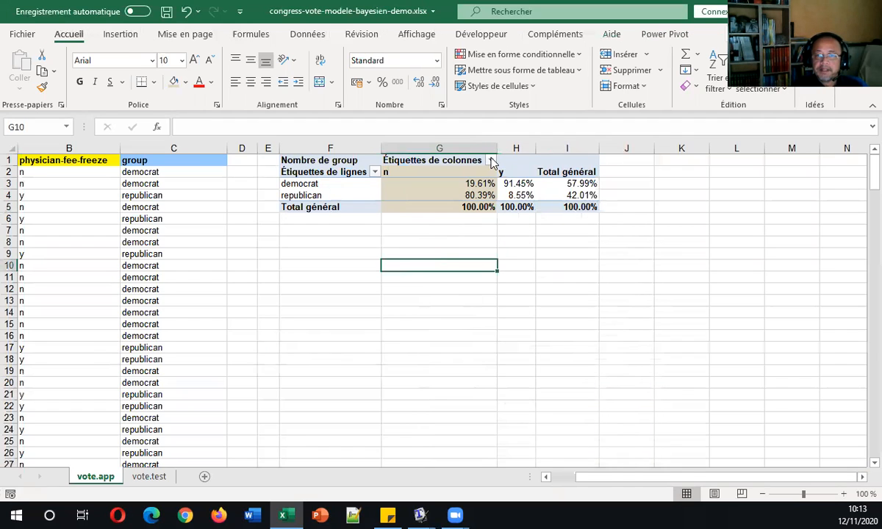
{"action": "left_click_drag", "start_coordinate": [497, 148], "coordinate": [436, 147]}
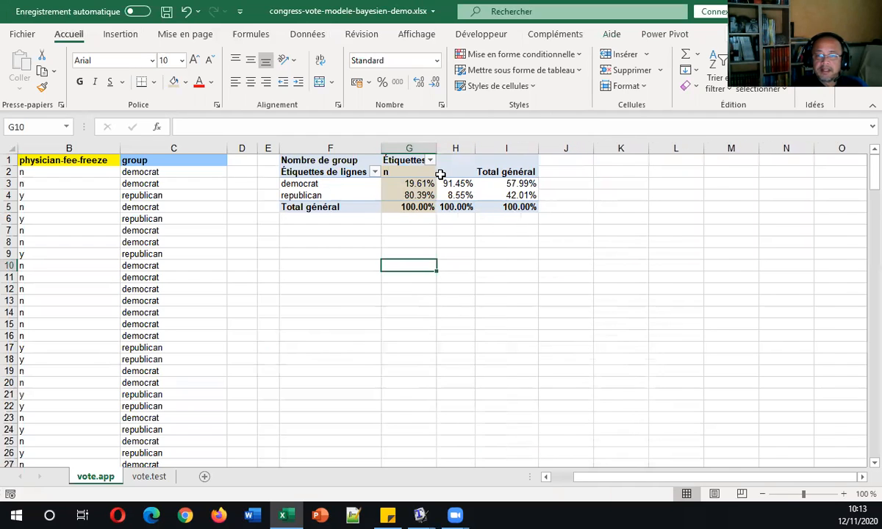
{"action": "left_click", "coordinate": [461, 220]}
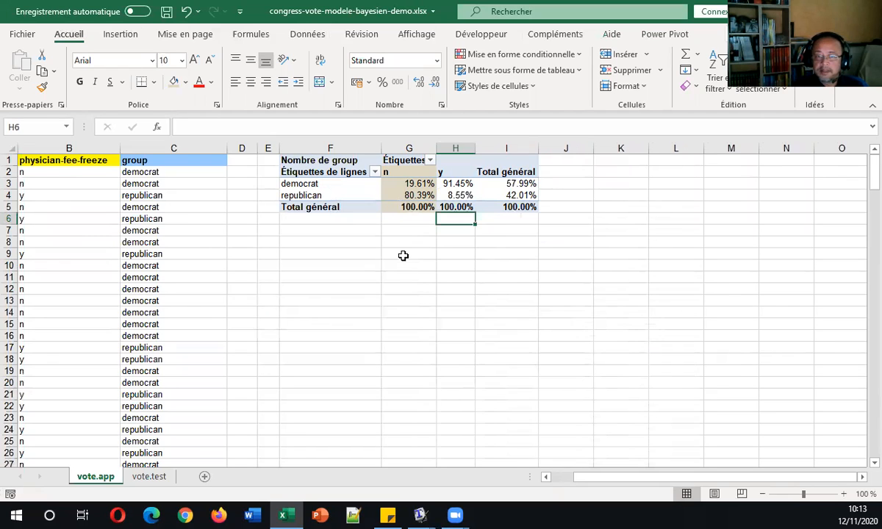
Colour the republican percentage in the pivot table's n column, cell G4, in red font.
{"action": "left_click", "coordinate": [406, 195]}
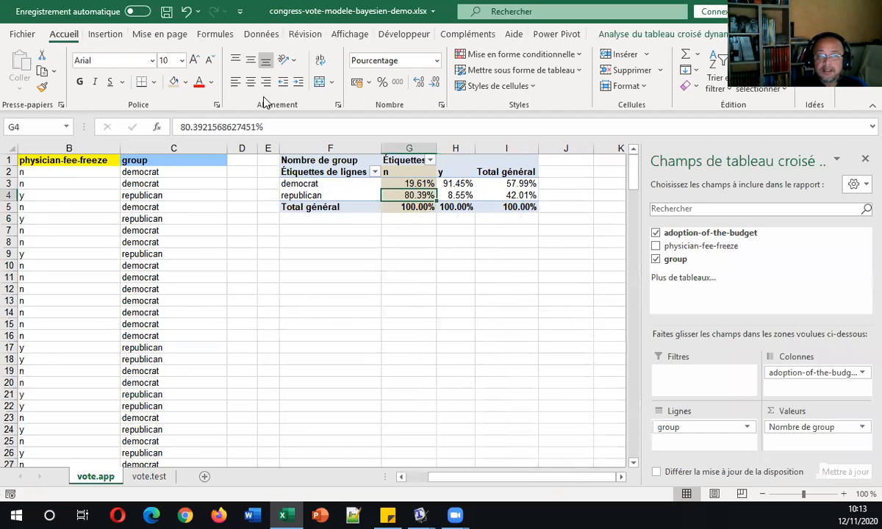
{"action": "left_click", "coordinate": [201, 83]}
{"action": "left_click", "coordinate": [345, 263]}
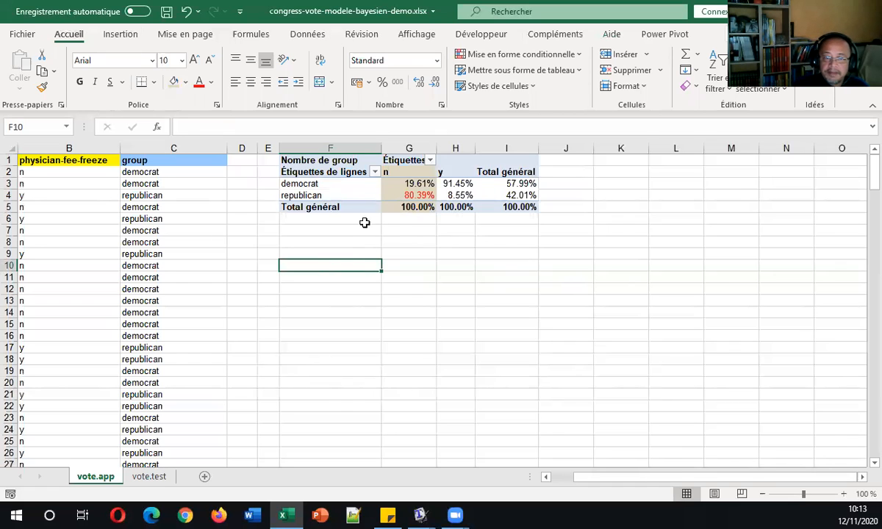
Consult the rule format in Apprentissage_Supervise.pdf in TeXworks and, back in Excel, enter "Si Adop = n Alors republican" in F7.
{"action": "mouse_move", "coordinate": [423, 513]}
{"action": "left_click", "coordinate": [417, 449]}
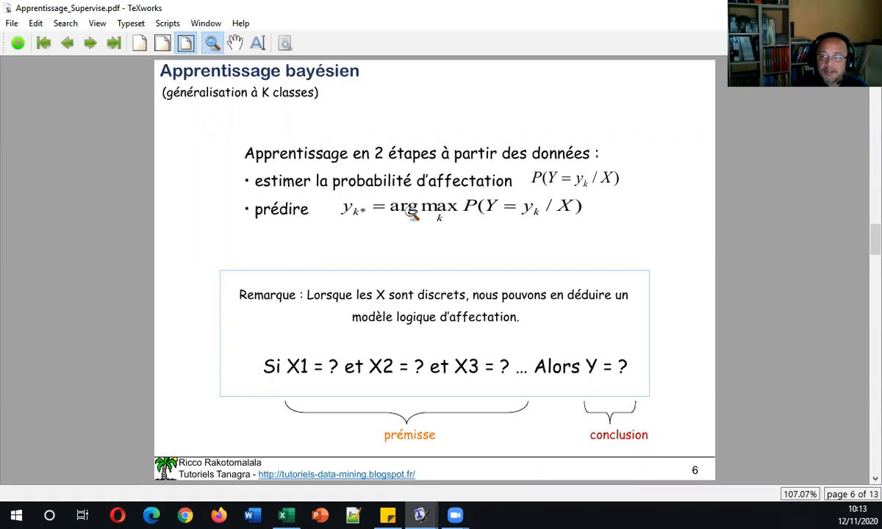
{"action": "left_click", "coordinate": [283, 515]}
{"action": "left_click", "coordinate": [344, 232]}
{"action": "type", "text": "Si Adop"}
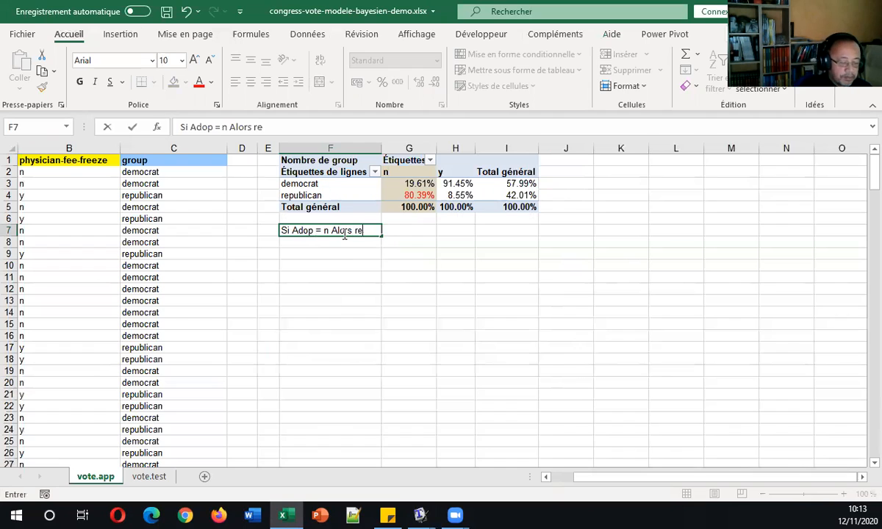
{"action": "type", "text": "= n Alors republican"}
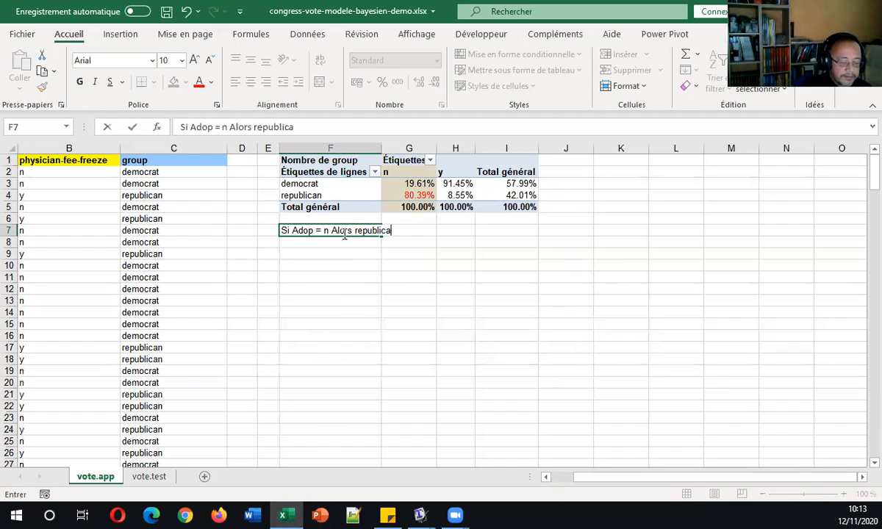
{"action": "key", "text": "Return"}
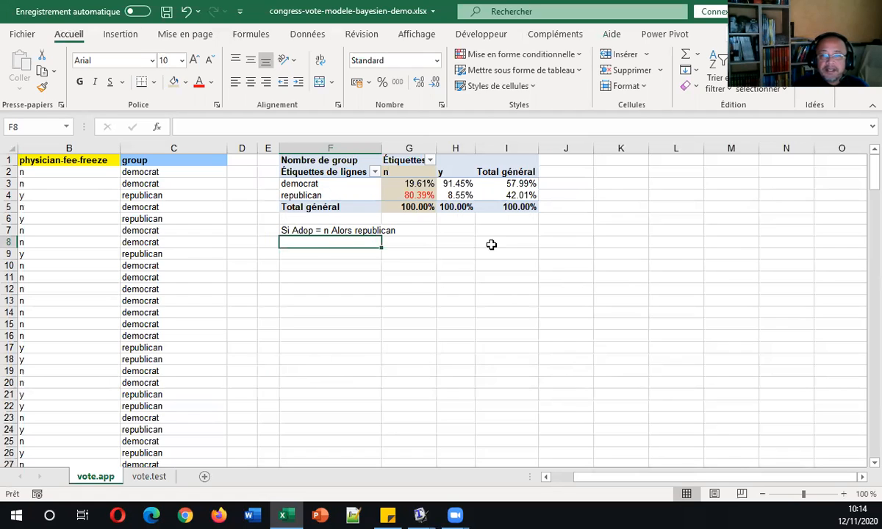
Shade the pivot table's y column, H2:H5, light red and colour its democrat percentage in H3 in red font.
{"action": "left_click_drag", "start_coordinate": [456, 174], "coordinate": [456, 207]}
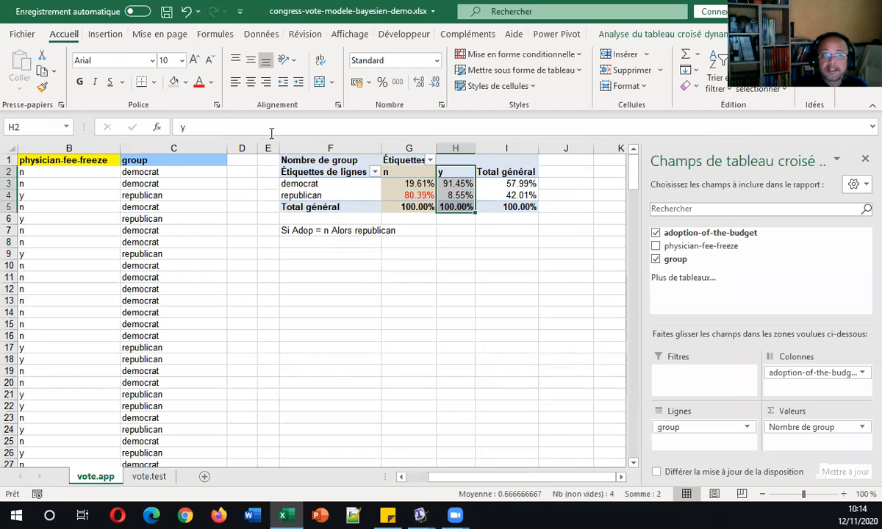
{"action": "left_click", "coordinate": [184, 81]}
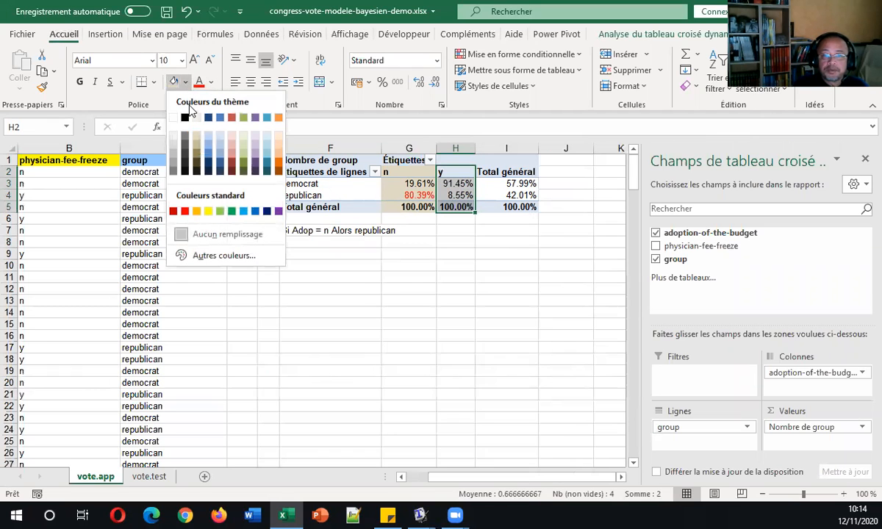
{"action": "left_click", "coordinate": [232, 144]}
{"action": "left_click", "coordinate": [491, 250]}
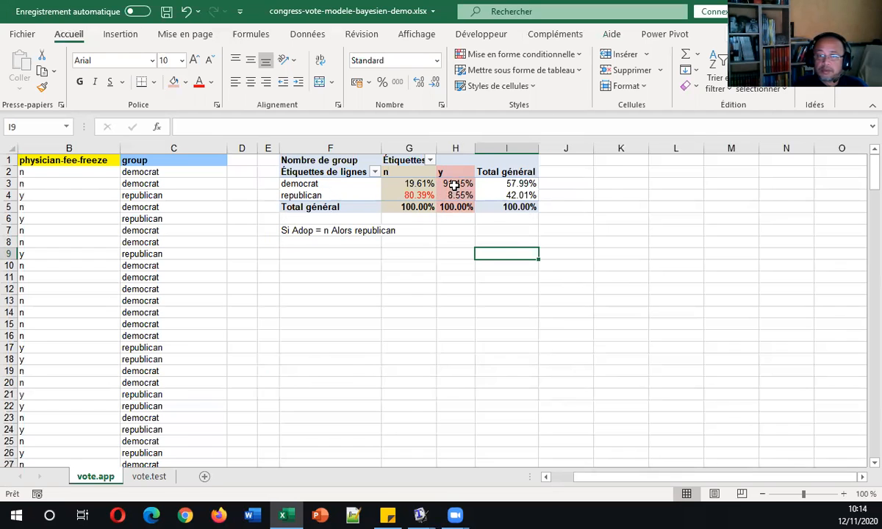
{"action": "left_click", "coordinate": [456, 183]}
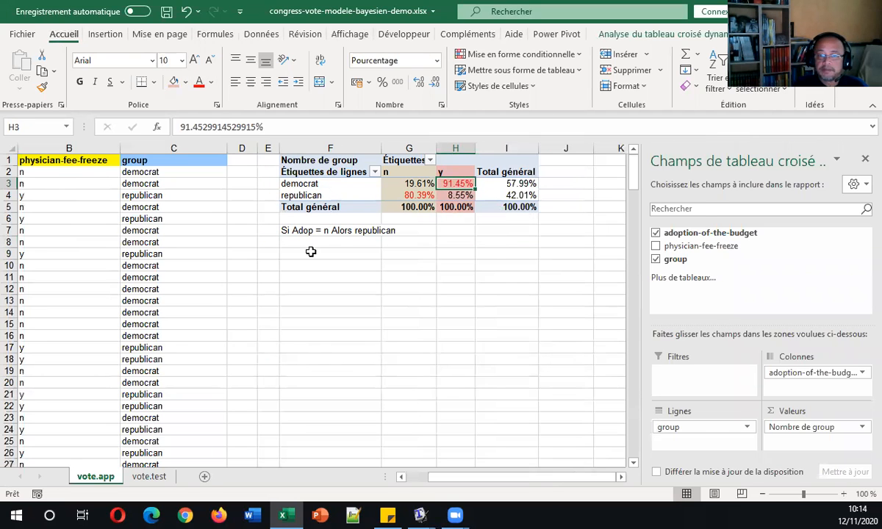
Enter the second prediction rule, "Si Adop = y Alors democrat", in cell F8.
{"action": "left_click", "coordinate": [312, 242]}
{"action": "type", "text": "S"}
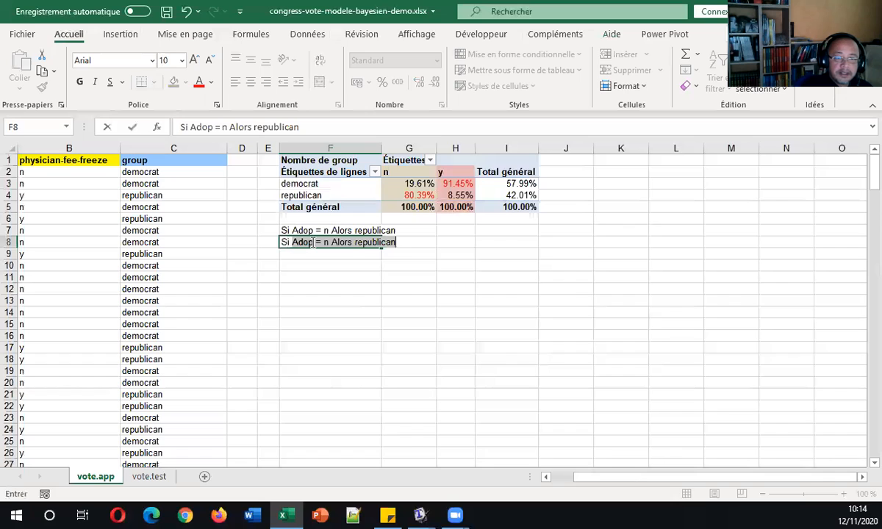
{"action": "type", "text": "i Adop = y Alors democrat"}
{"action": "key", "text": "Return"}
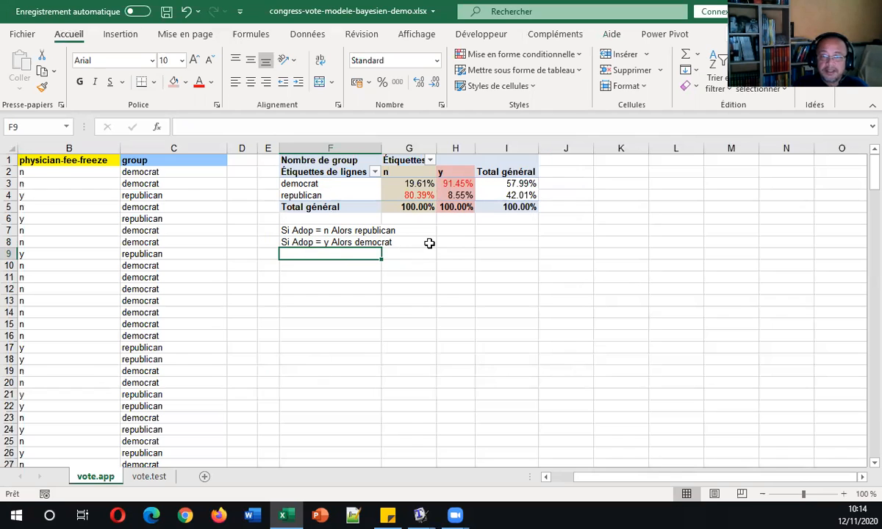
Switch to Schema_Analyse_Predictive.pdf in TeXworks and examine the rule extraction, test set and prediction stages of the diagram.
{"action": "mouse_move", "coordinate": [420, 515]}
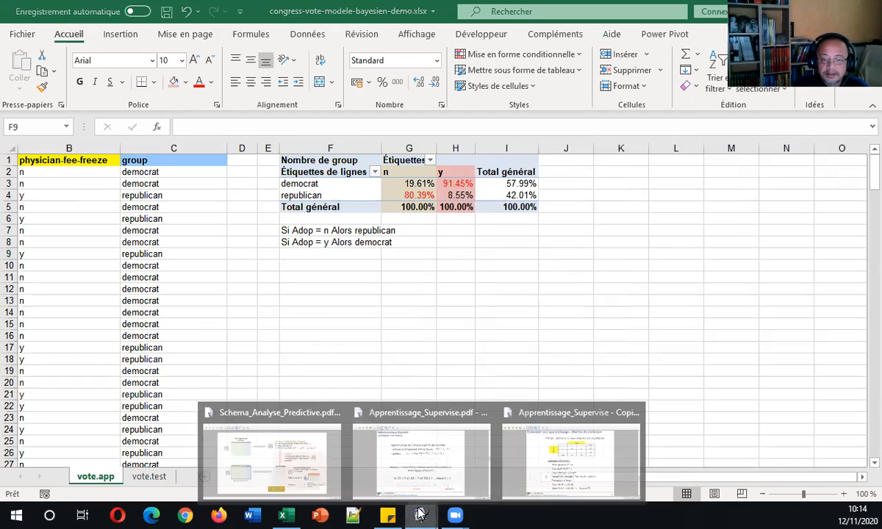
{"action": "left_click", "coordinate": [312, 470]}
{"action": "left_click_drag", "start_coordinate": [518, 201], "coordinate": [632, 165]}
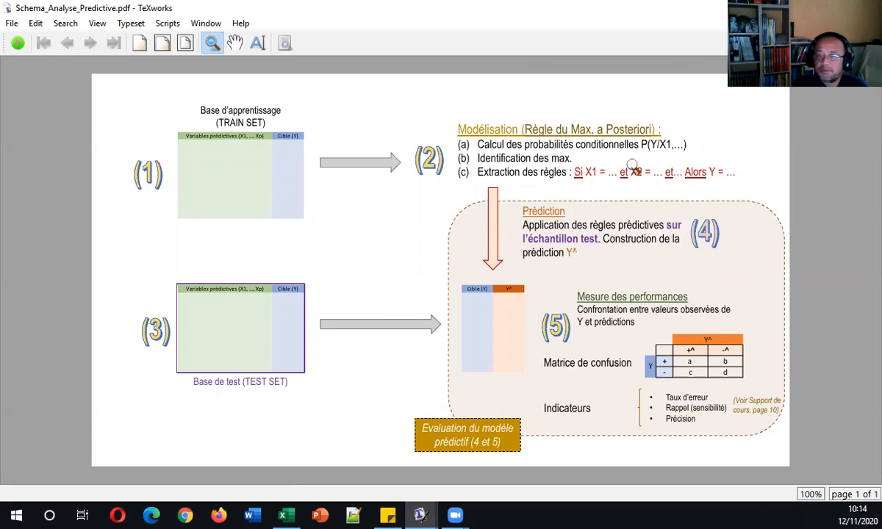
{"action": "left_click", "coordinate": [156, 311]}
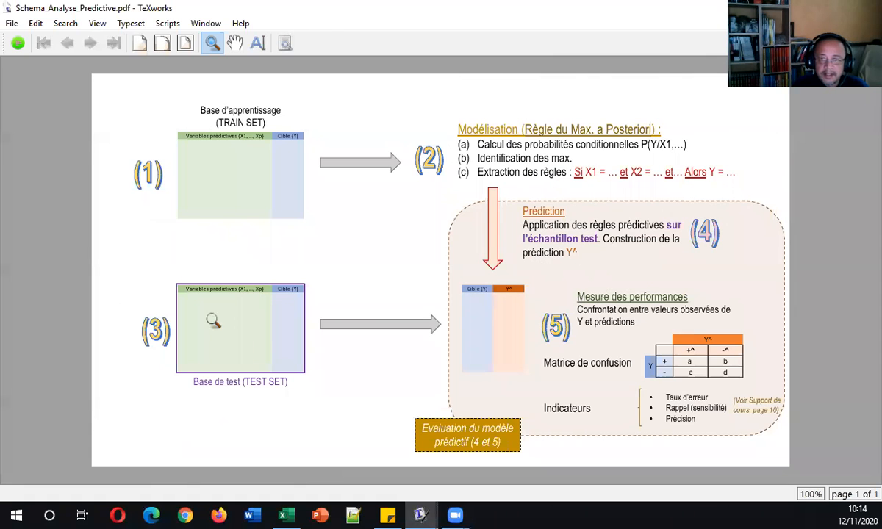
{"action": "left_click_drag", "start_coordinate": [472, 189], "coordinate": [523, 215]}
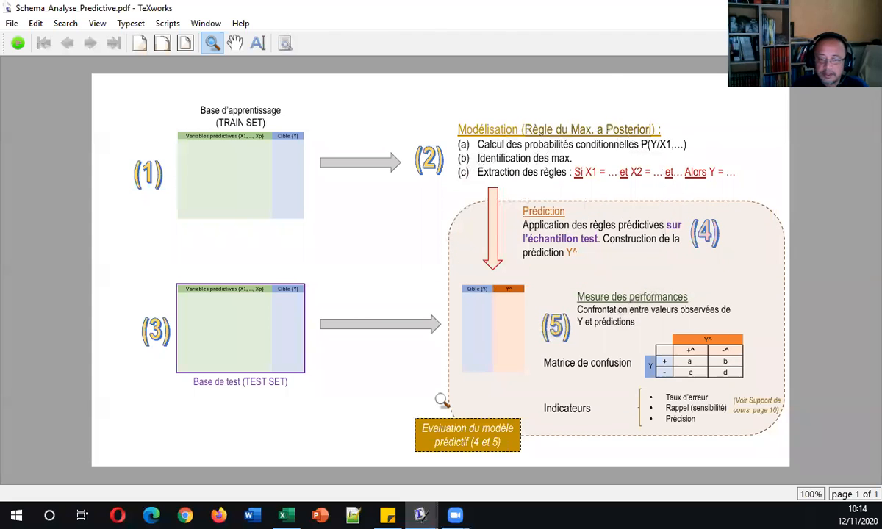
Switch back to Excel and copy the two rules from F7:F8 to the vote.test sheet starting at H1.
{"action": "left_click", "coordinate": [282, 515]}
{"action": "left_click", "coordinate": [351, 231]}
{"action": "left_click_drag", "start_coordinate": [350, 234], "coordinate": [350, 242]}
{"action": "key", "text": "ctrl+c"}
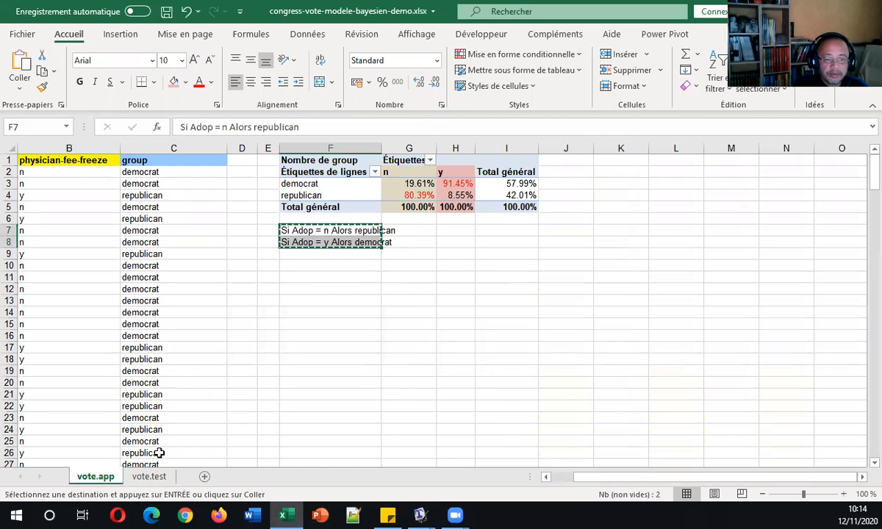
{"action": "left_click", "coordinate": [149, 476]}
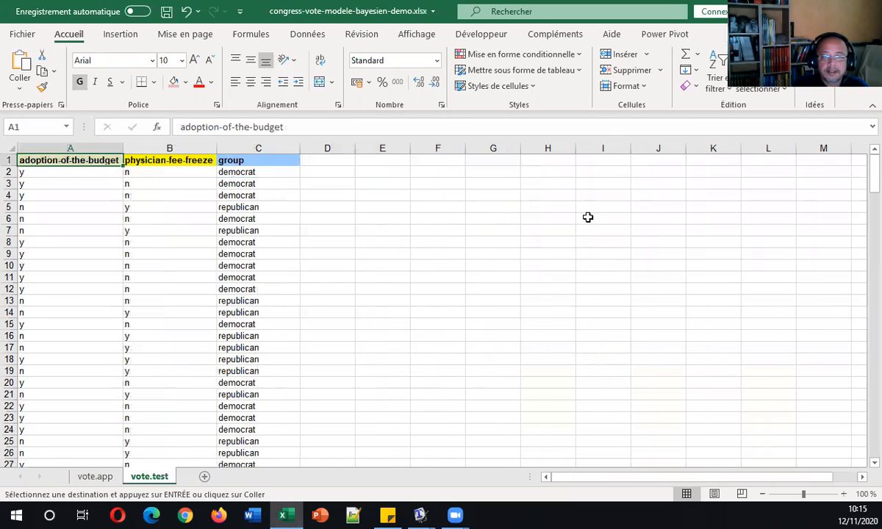
{"action": "left_click", "coordinate": [561, 159]}
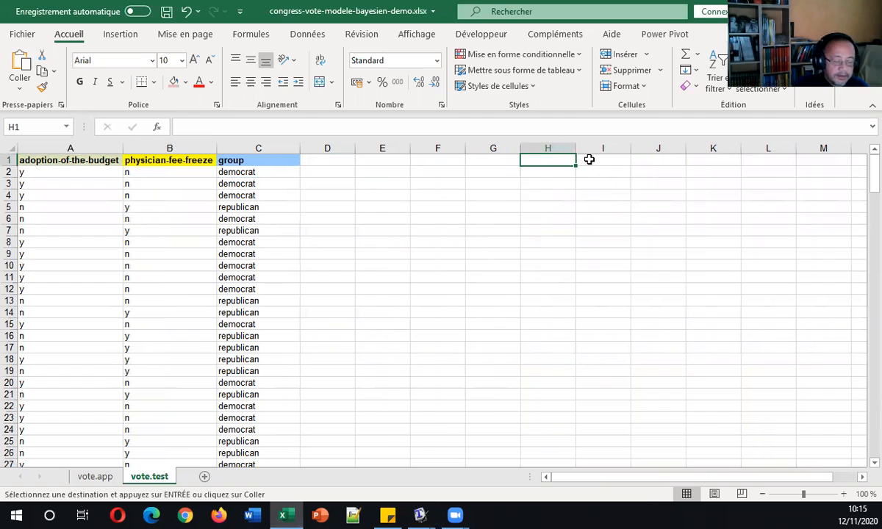
{"action": "key", "text": "ctrl+v"}
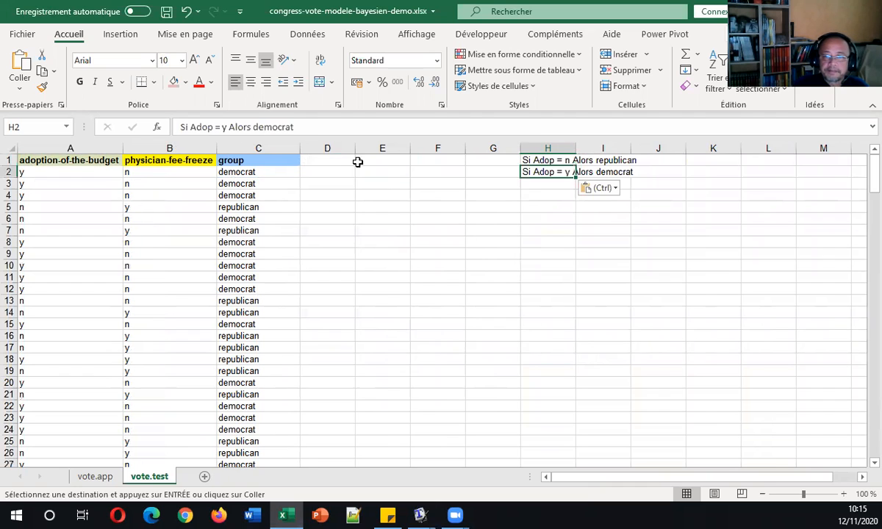
Add the column header "prediction" in cell D1 of the vote.test sheet.
{"action": "left_click", "coordinate": [338, 160]}
{"action": "type", "text": "pe"}
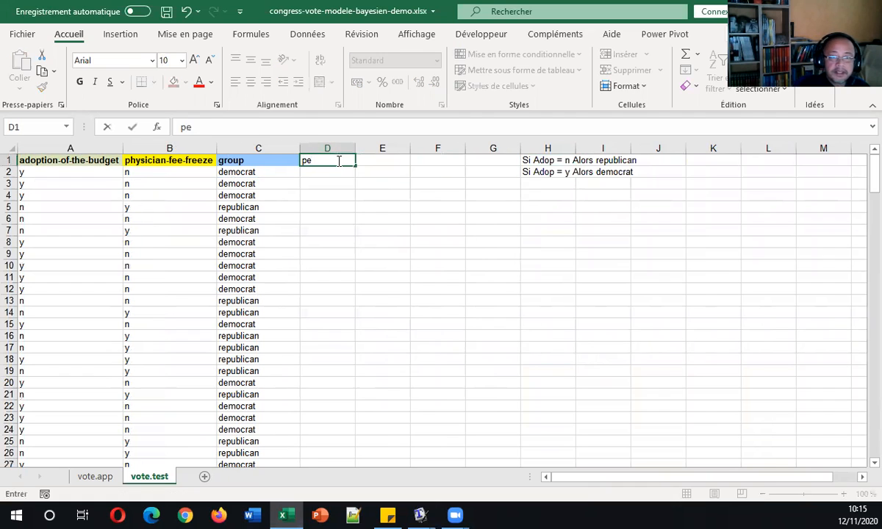
{"action": "type", "text": "rediction"}
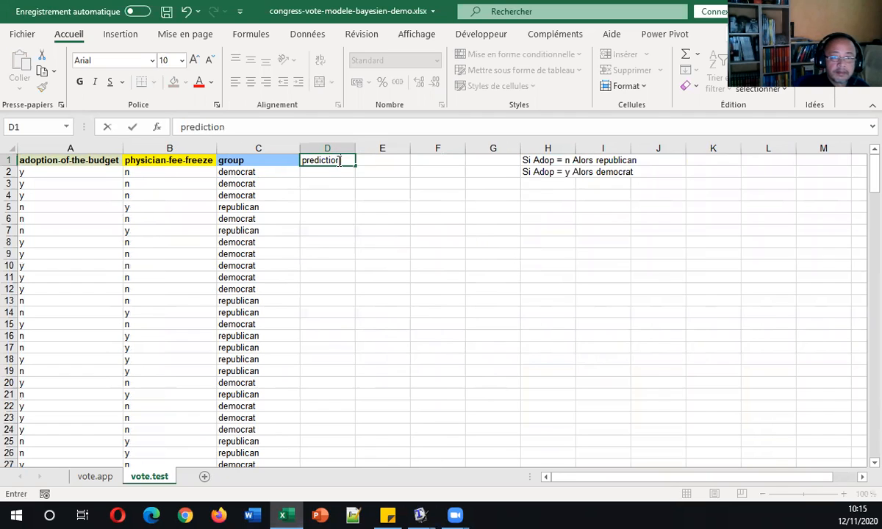
{"action": "key", "text": "Return"}
Enter the prediction formula =SI(A2="n";"republican";"democrat") in cell D2.
{"action": "type", "text": "="}
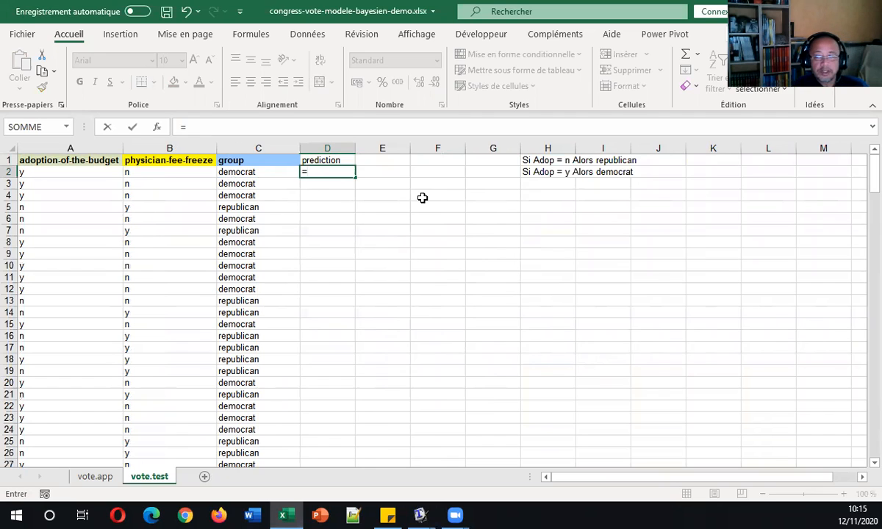
{"action": "type", "text": "si("}
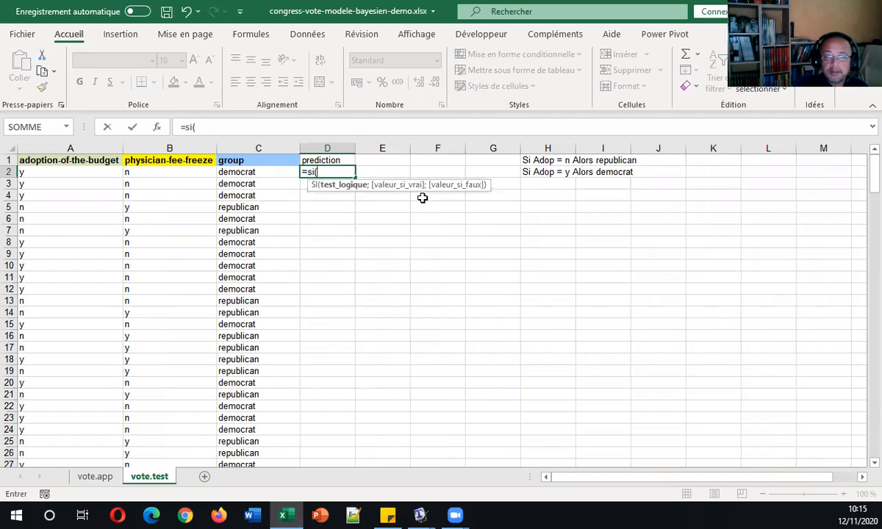
{"action": "key", "text": "Left"}
{"action": "key", "text": "Left"}
{"action": "key", "text": "Left"}
{"action": "type", "text": "=\"n\";"}
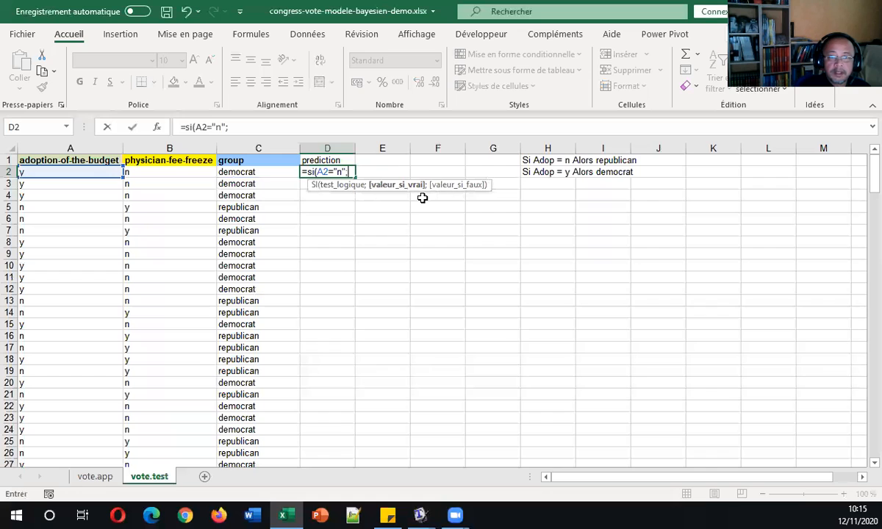
{"action": "type", "text": "republican"}
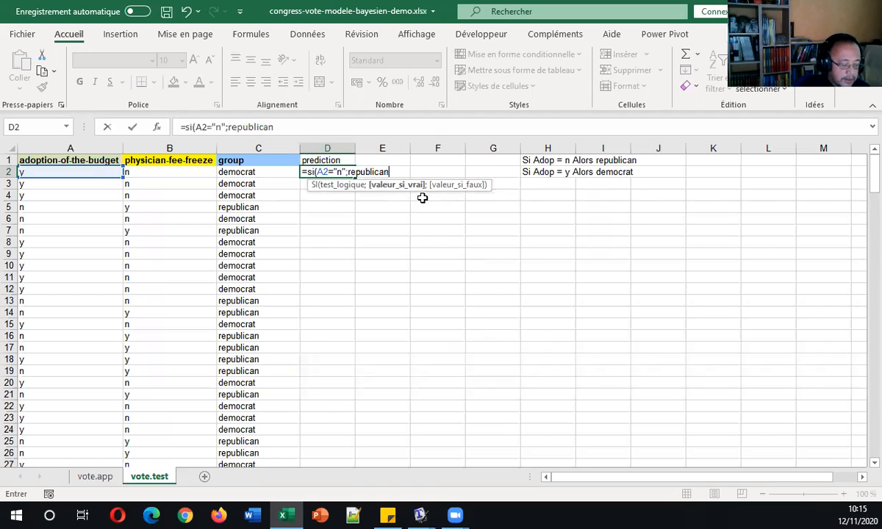
{"action": "type", "text": "\";\"democrat\")"}
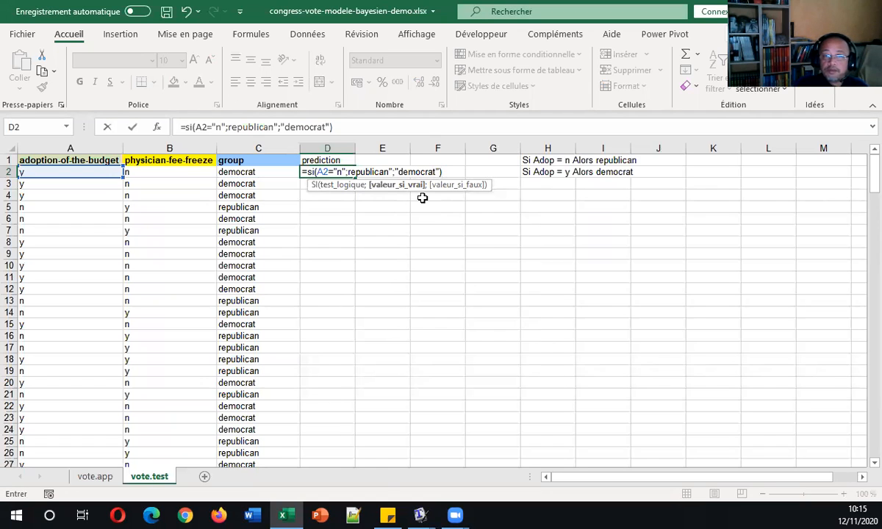
{"action": "key", "text": "Return"}
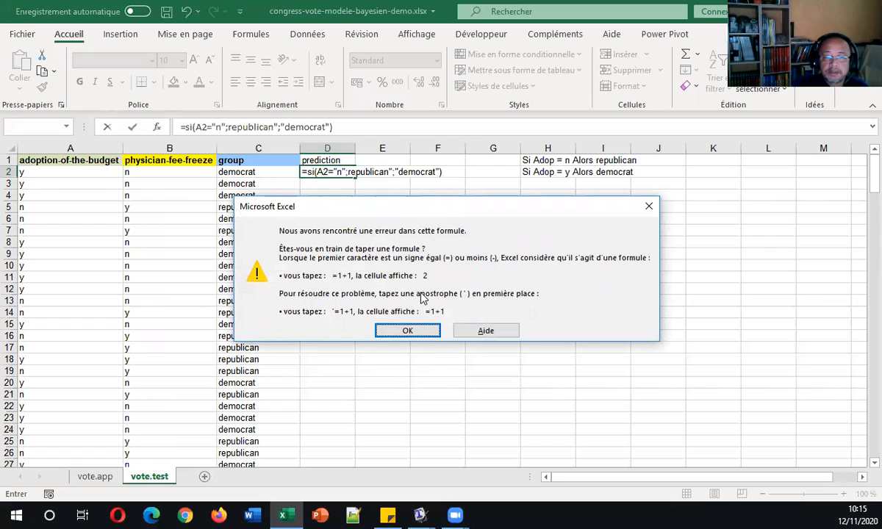
{"action": "left_click", "coordinate": [409, 328]}
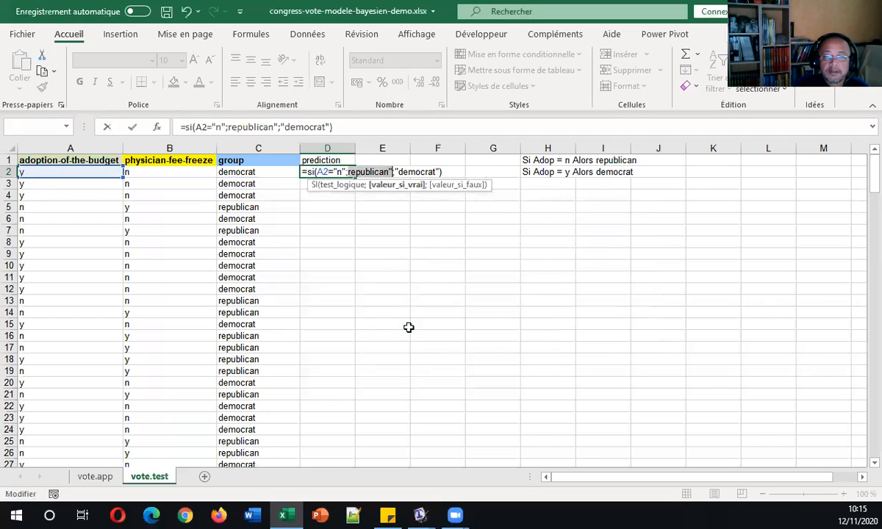
{"action": "left_click", "coordinate": [349, 172]}
{"action": "type", "text": "\""}
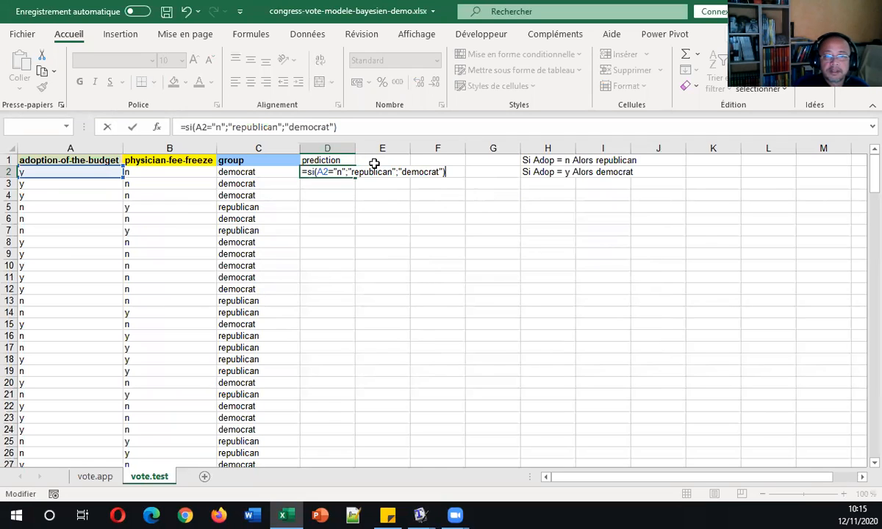
{"action": "key", "text": "Return"}
Shade the prediction header in D1 light blue.
{"action": "left_click", "coordinate": [336, 159]}
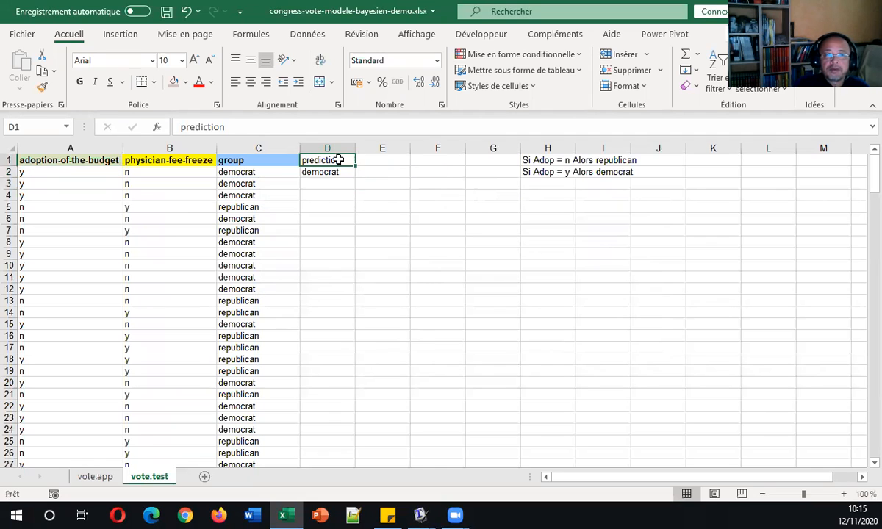
{"action": "left_click", "coordinate": [184, 86]}
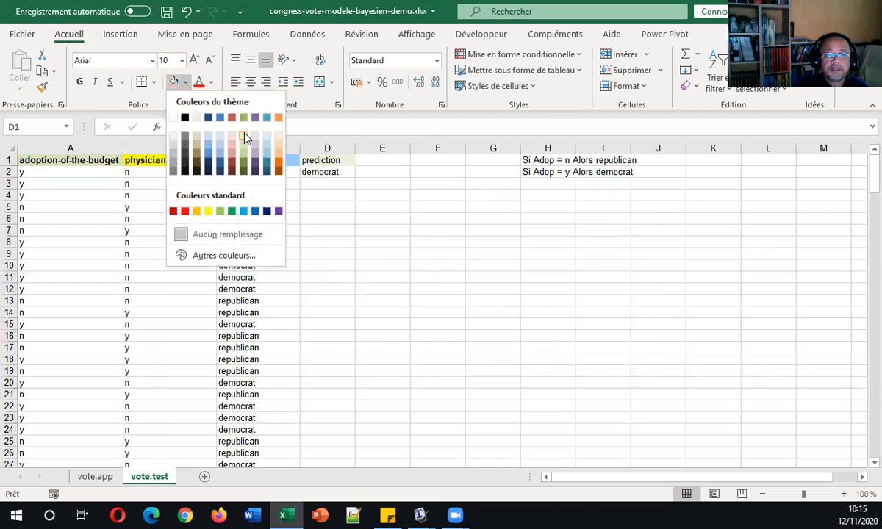
{"action": "left_click", "coordinate": [206, 137]}
Copy the prediction formula from D2 down column D to the end of the data.
{"action": "left_click", "coordinate": [334, 171]}
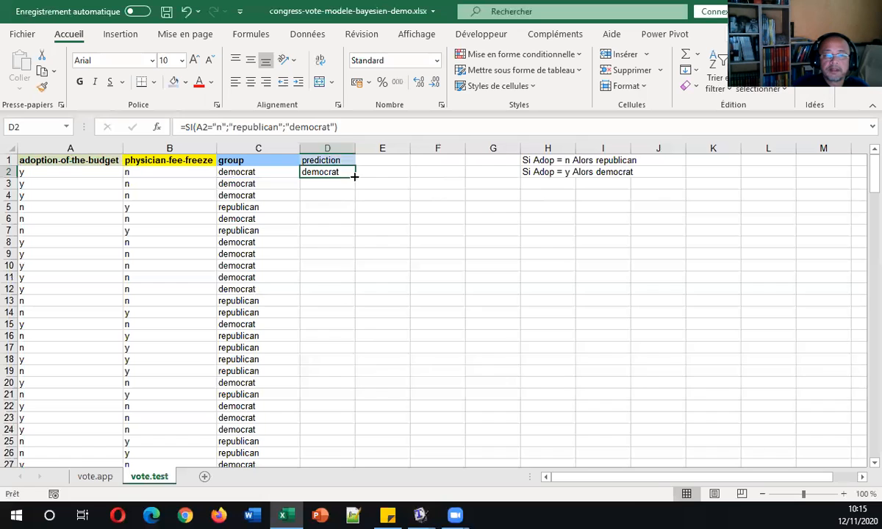
{"action": "double_click", "coordinate": [353, 176]}
{"action": "left_click", "coordinate": [406, 207]}
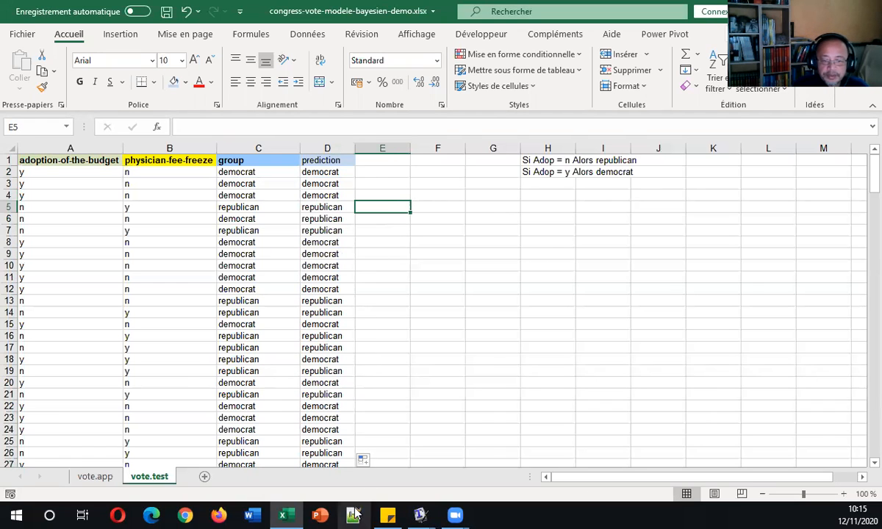
Switch to Schema_Analyse_Predictive.pdf in TeXworks and examine the target Y and prediction Y^ columns of the diagram.
{"action": "mouse_move", "coordinate": [420, 514]}
{"action": "left_click", "coordinate": [345, 474]}
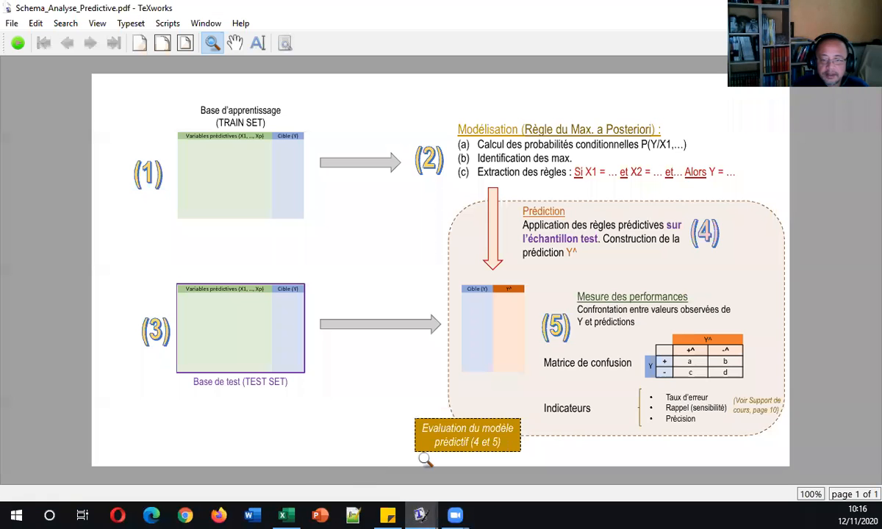
{"action": "left_click_drag", "start_coordinate": [466, 288], "coordinate": [484, 332]}
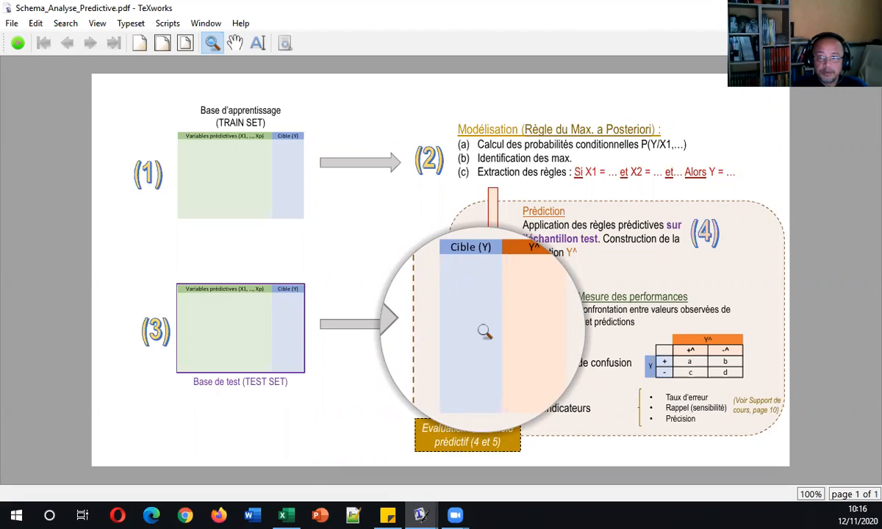
{"action": "left_click_drag", "start_coordinate": [484, 332], "coordinate": [508, 329]}
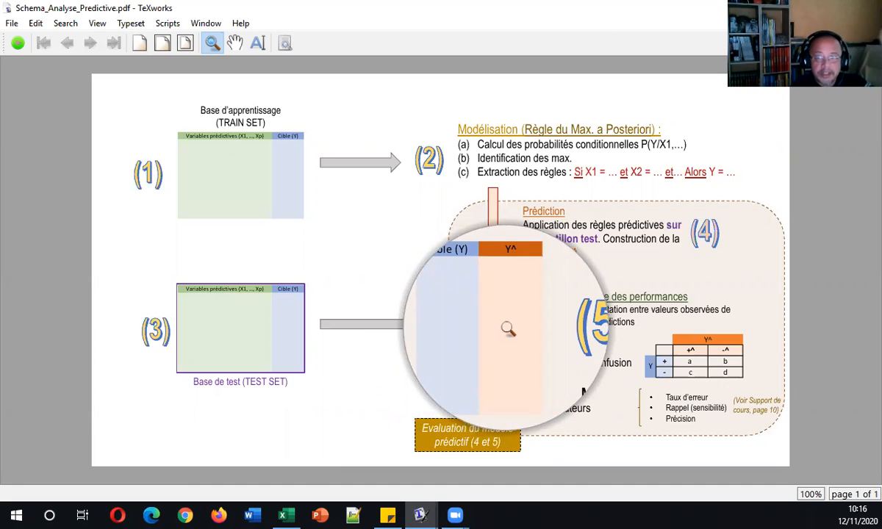
{"action": "left_click_drag", "start_coordinate": [508, 330], "coordinate": [507, 329]}
Switch back to Excel and compare the group and prediction values row by row in the first records.
{"action": "left_click", "coordinate": [285, 514]}
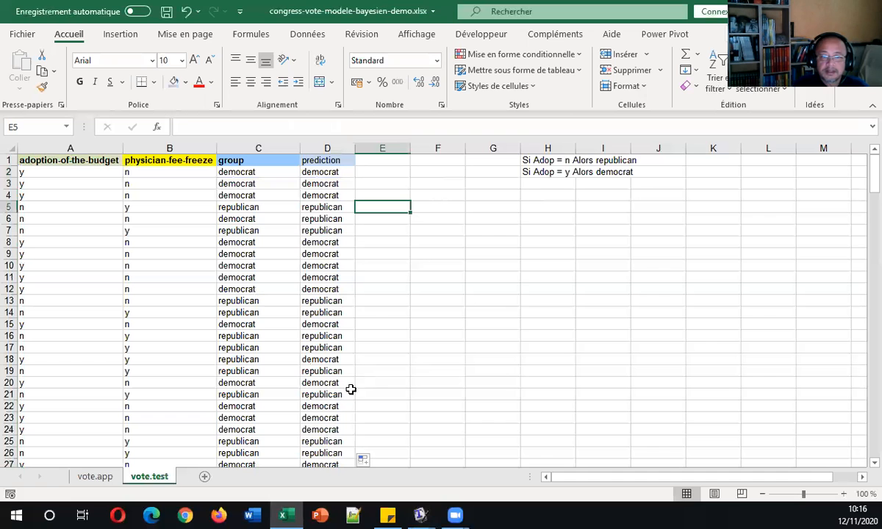
{"action": "left_click", "coordinate": [310, 194]}
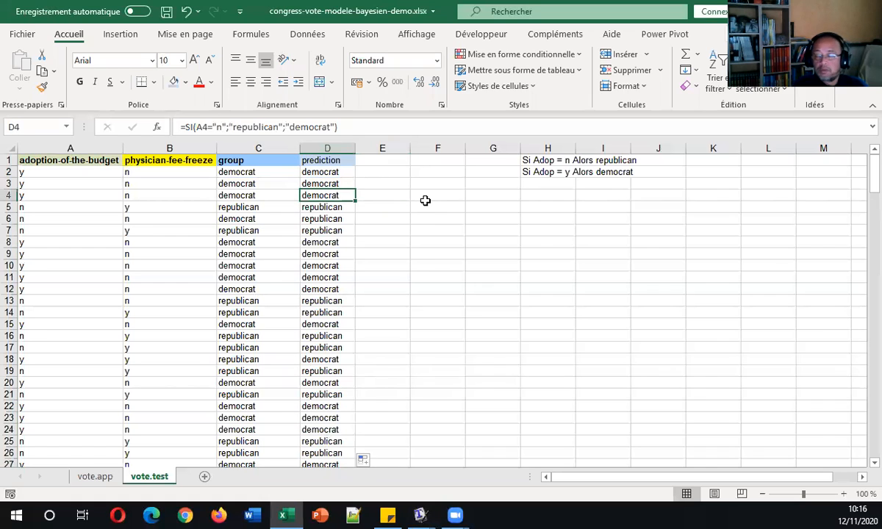
{"action": "left_click_drag", "start_coordinate": [278, 172], "coordinate": [304, 172]}
{"action": "left_click", "coordinate": [280, 185]}
{"action": "left_click", "coordinate": [278, 196]}
{"action": "left_click", "coordinate": [274, 207]}
{"action": "left_click_drag", "start_coordinate": [270, 219], "coordinate": [309, 220]}
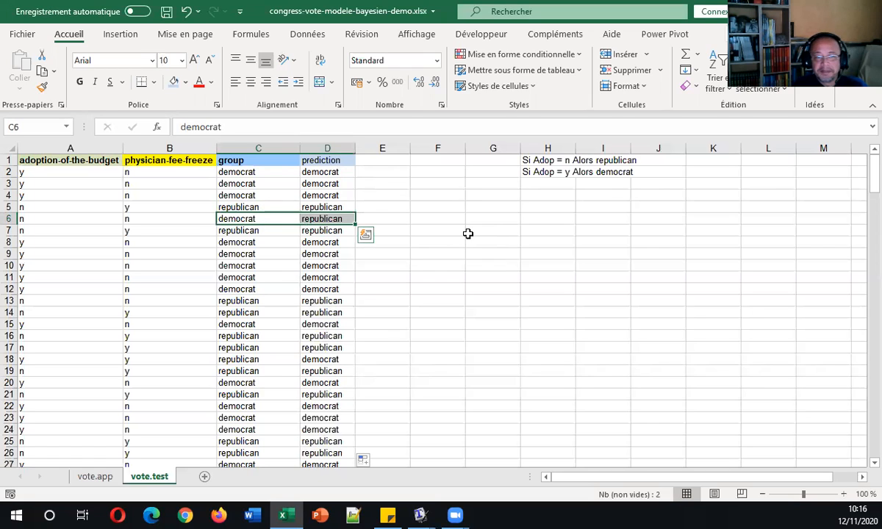
{"action": "left_click", "coordinate": [247, 253]}
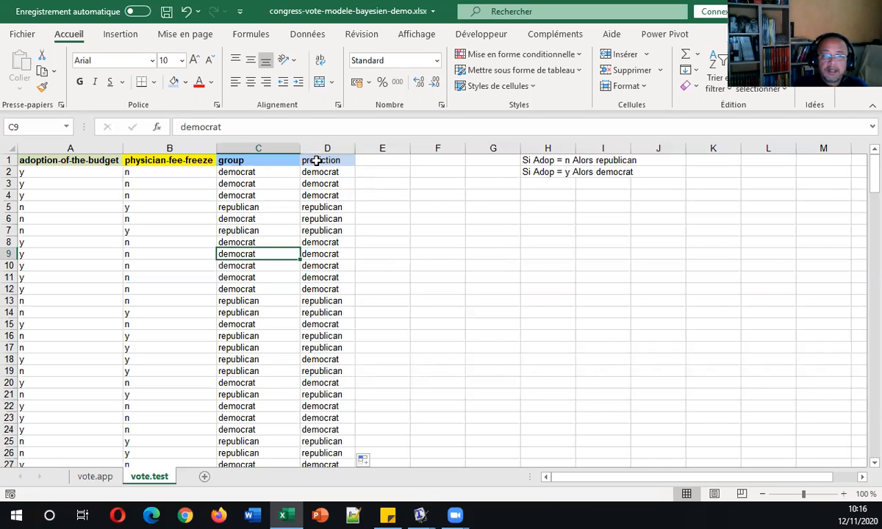
Shade the prediction header in D1 with the red theme colour.
{"action": "left_click", "coordinate": [315, 160]}
{"action": "left_click", "coordinate": [185, 83]}
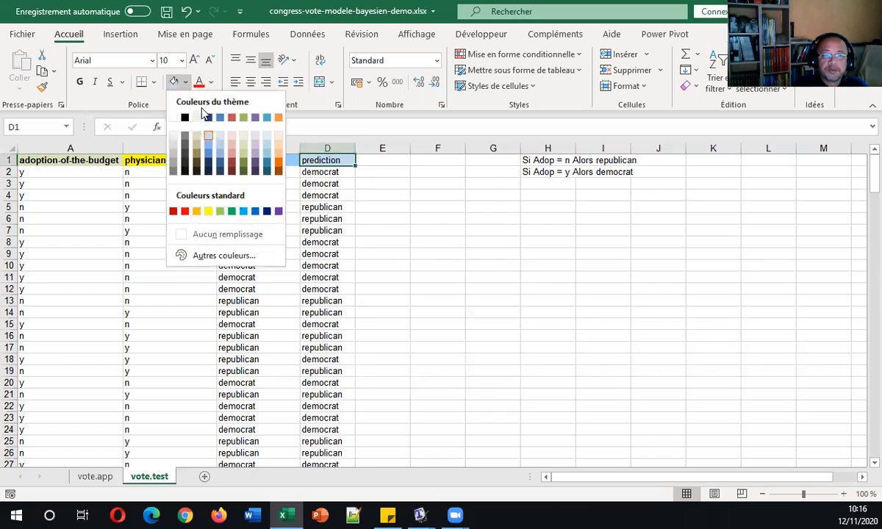
{"action": "left_click", "coordinate": [232, 119]}
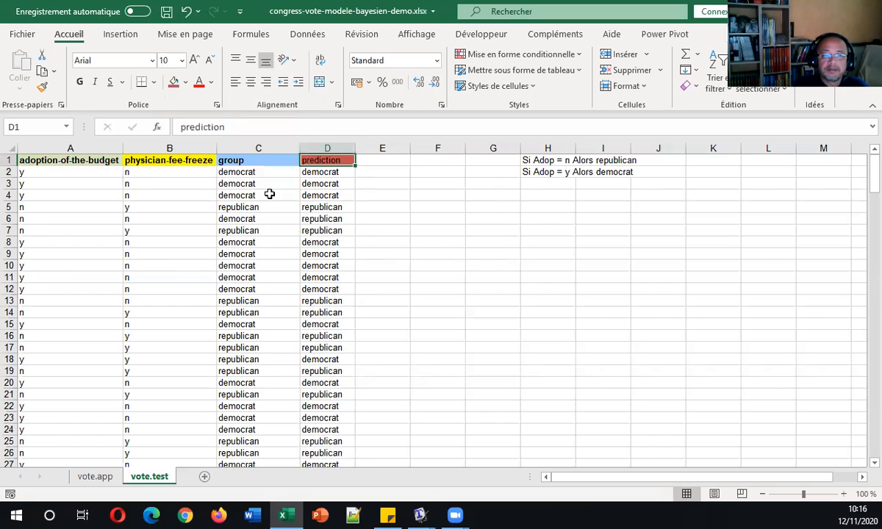
Create a pivot table from vote.test range A1:D201, placed on the existing sheet at cell F4.
{"action": "left_click", "coordinate": [253, 193]}
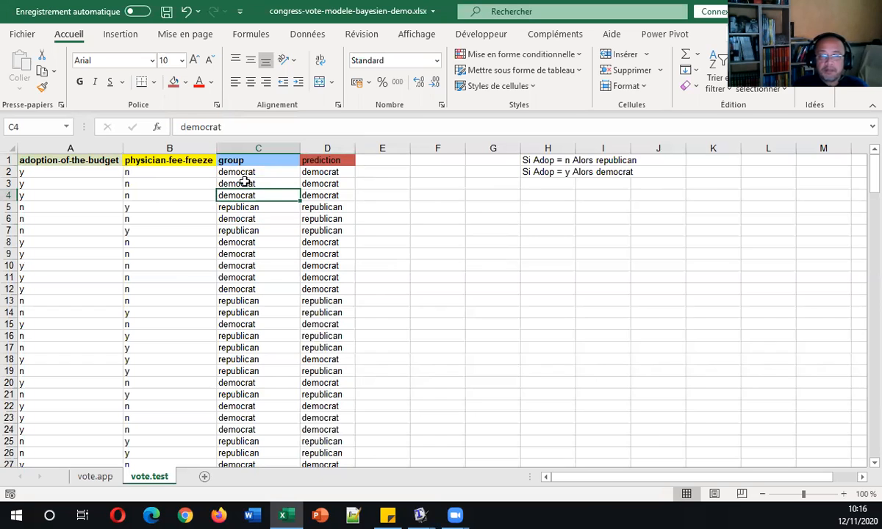
{"action": "left_click", "coordinate": [118, 34]}
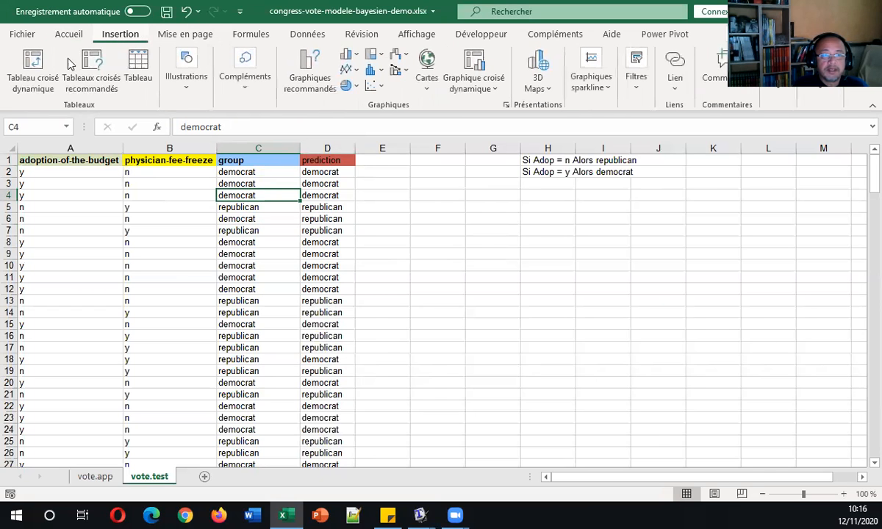
{"action": "left_click", "coordinate": [31, 72]}
{"action": "left_click", "coordinate": [564, 404]}
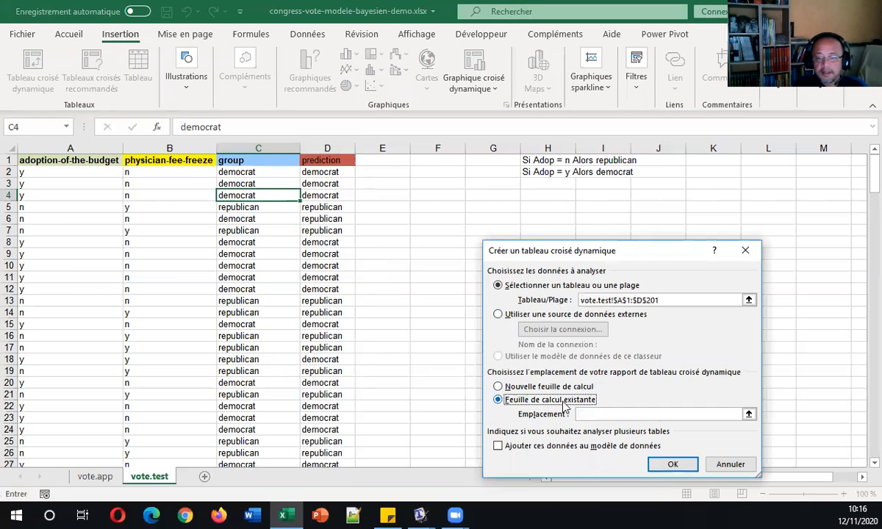
{"action": "left_click", "coordinate": [748, 413]}
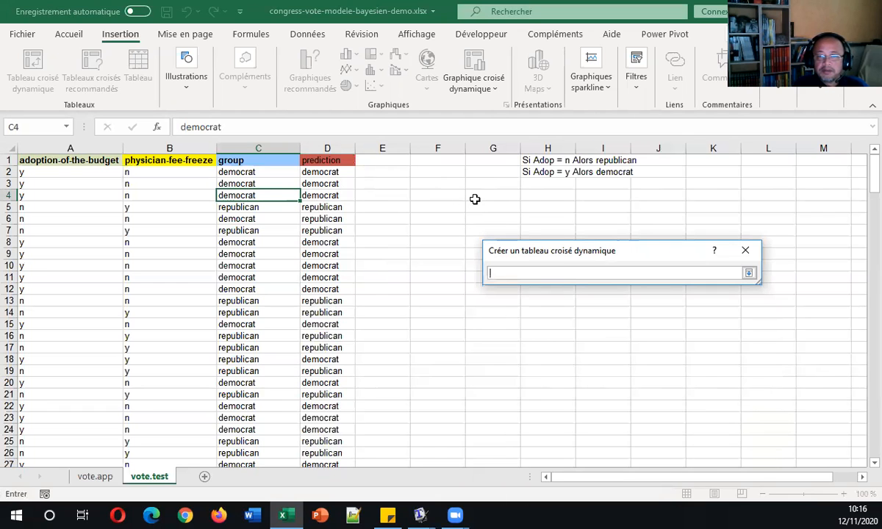
{"action": "left_click", "coordinate": [448, 195]}
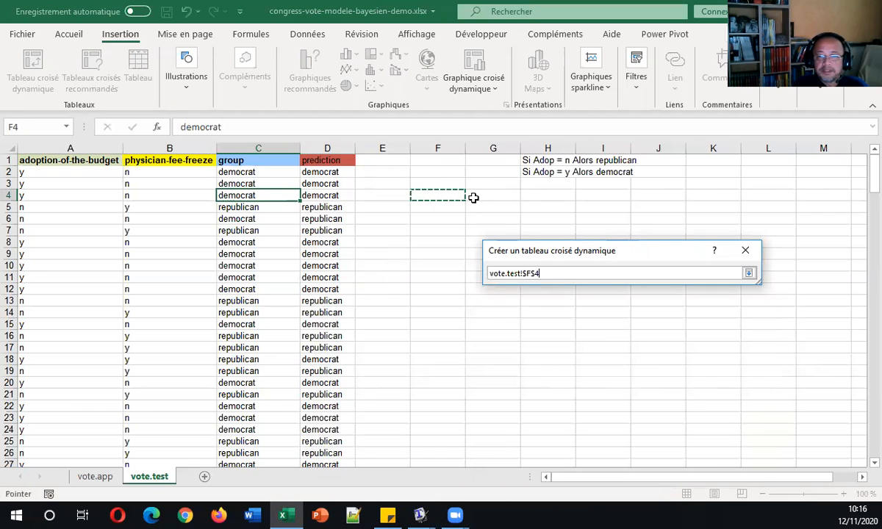
{"action": "left_click", "coordinate": [748, 272]}
{"action": "left_click", "coordinate": [680, 465]}
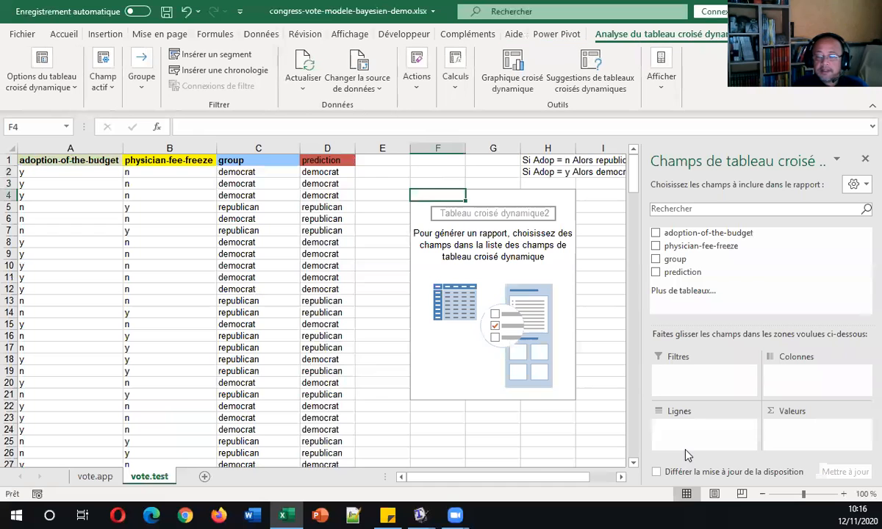
Switch to Apprentissage_Supervise - Copie.pdf in TeXworks and examine the observed and predicted layout of the confusion matrix.
{"action": "mouse_move", "coordinate": [420, 513]}
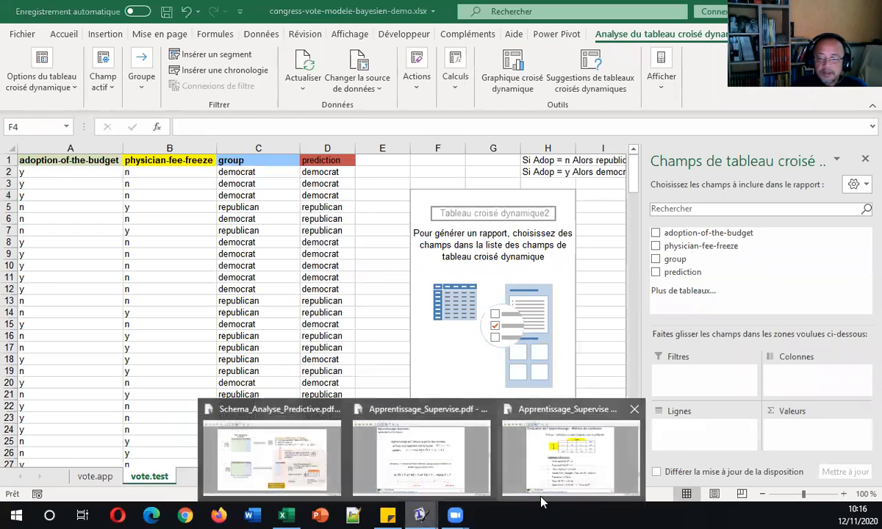
{"action": "left_click", "coordinate": [566, 450]}
{"action": "left_click_drag", "start_coordinate": [329, 176], "coordinate": [328, 178]}
{"action": "left_click_drag", "start_coordinate": [474, 147], "coordinate": [396, 180]}
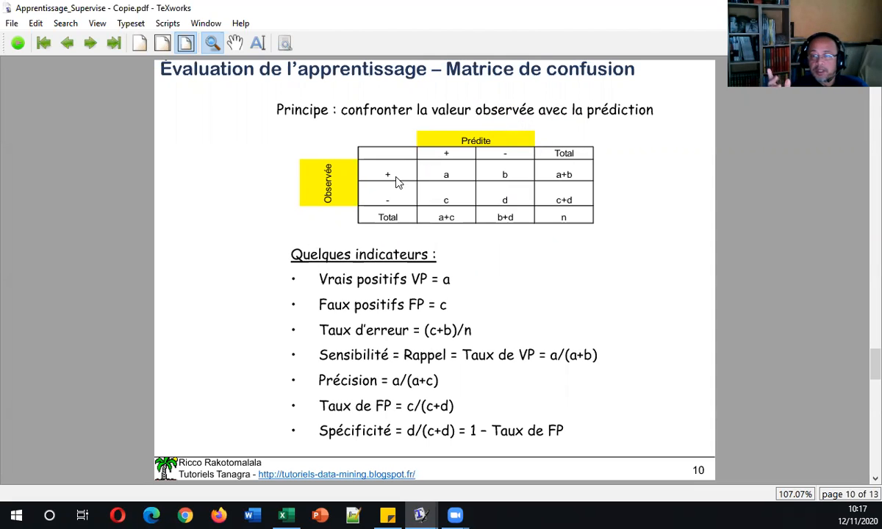
Back in Excel, build the confusion matrix with group as rows, prediction as columns and count of group as values, and narrow column G.
{"action": "left_click", "coordinate": [282, 514]}
{"action": "left_click_drag", "start_coordinate": [673, 259], "coordinate": [698, 445]}
{"action": "left_click_drag", "start_coordinate": [691, 278], "coordinate": [783, 371]}
{"action": "left_click_drag", "start_coordinate": [687, 261], "coordinate": [836, 440]}
{"action": "left_click", "coordinate": [558, 336]}
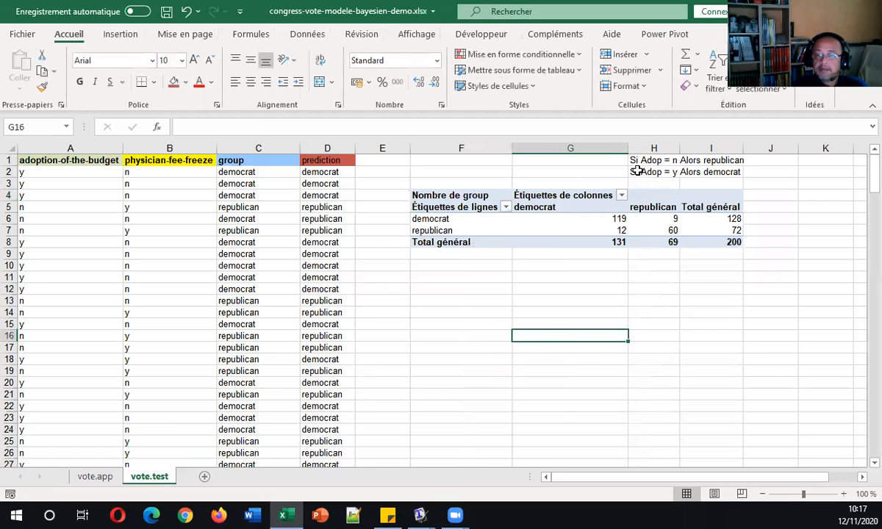
{"action": "left_click_drag", "start_coordinate": [630, 152], "coordinate": [581, 151]}
{"action": "left_click", "coordinate": [546, 277]}
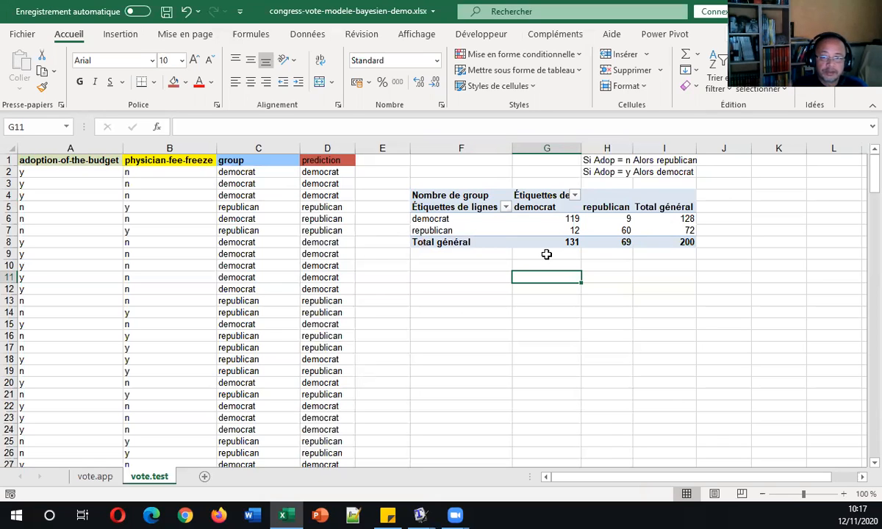
Examine the predicted-democrat column of the confusion matrix and its total.
{"action": "left_click", "coordinate": [566, 253]}
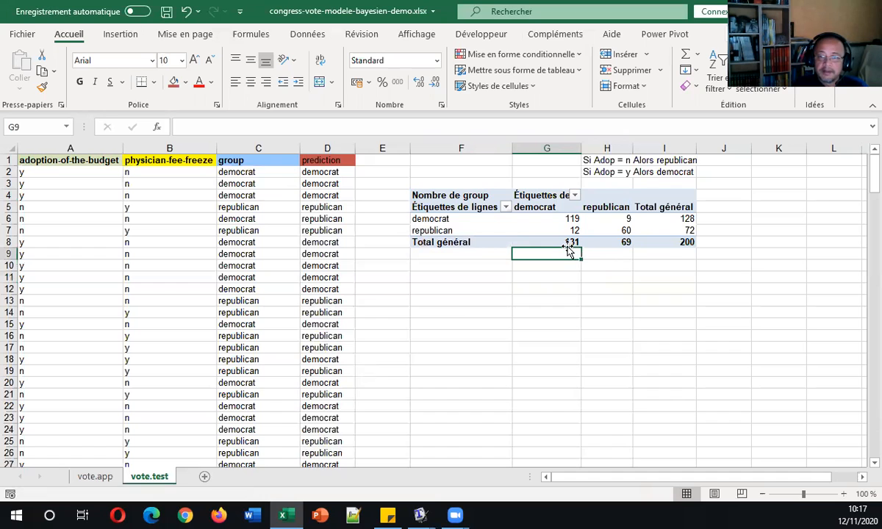
{"action": "left_click", "coordinate": [570, 230]}
{"action": "left_click", "coordinate": [571, 241]}
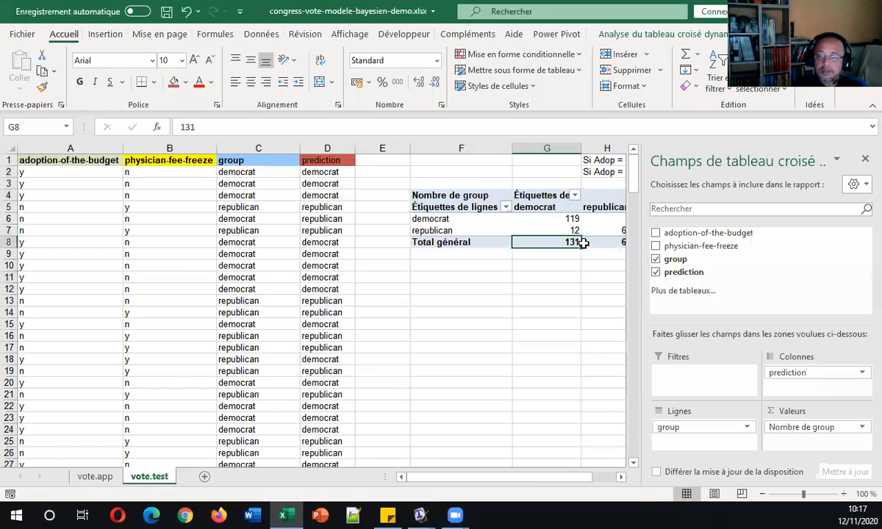
{"action": "left_click", "coordinate": [598, 289]}
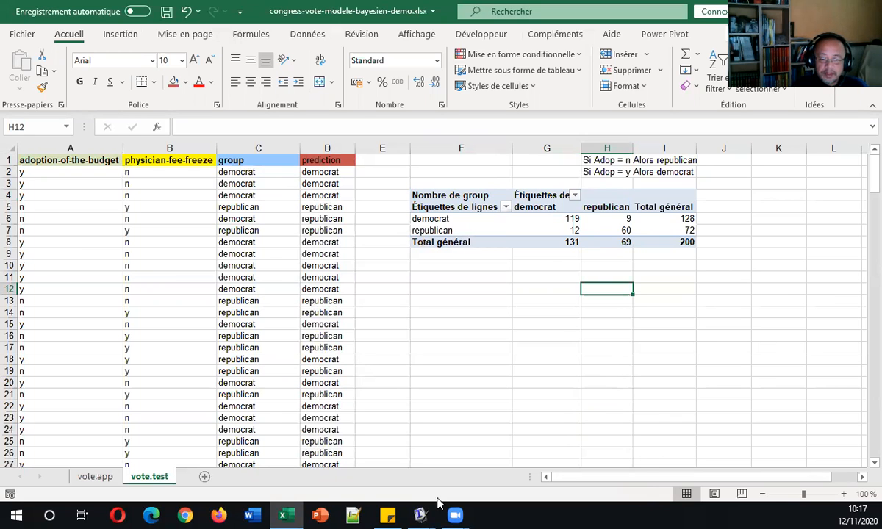
Switch to Apprentissage_Supervise - Copie.pdf in TeXworks, read the formulas of the confusion matrix indicators, and return to Excel.
{"action": "mouse_move", "coordinate": [420, 515]}
{"action": "left_click", "coordinate": [547, 433]}
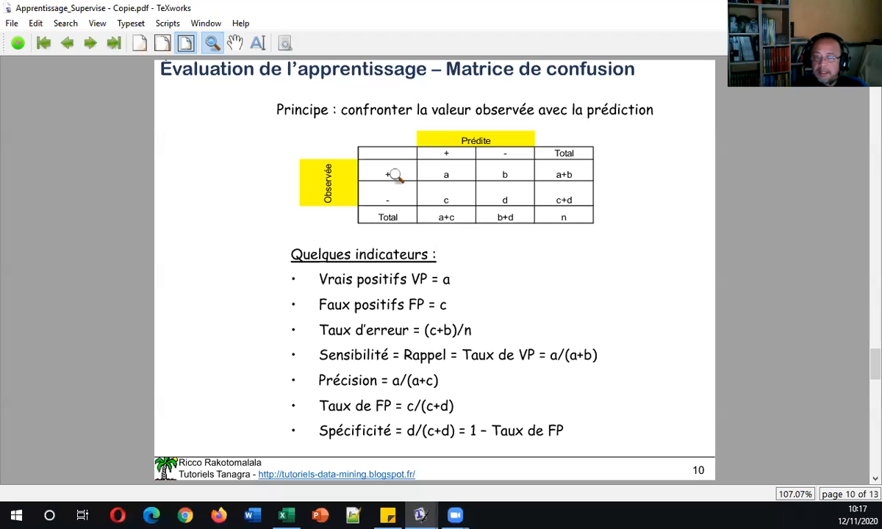
{"action": "left_click", "coordinate": [283, 515]}
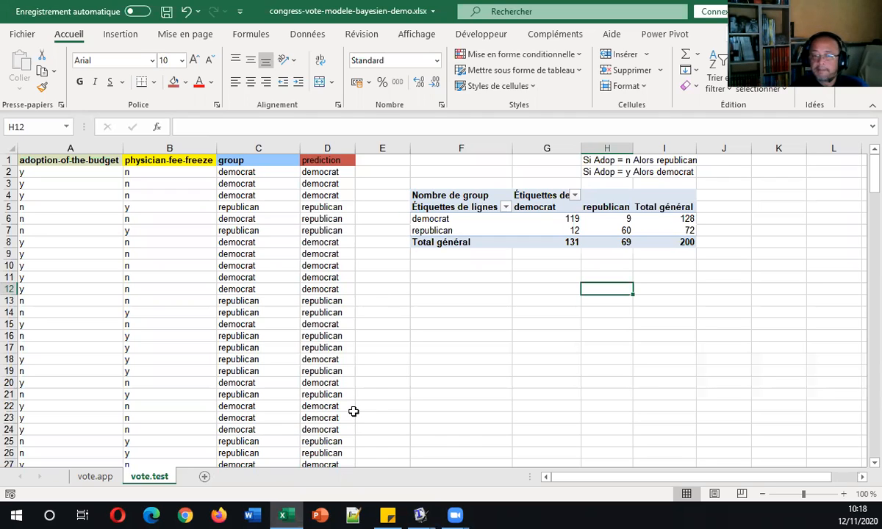
Enter the indicator labels "Taux d'erreur", "Rappel (sensibilité)" and "Précision" in cells F10 to F12 below the confusion matrix.
{"action": "left_click", "coordinate": [451, 266]}
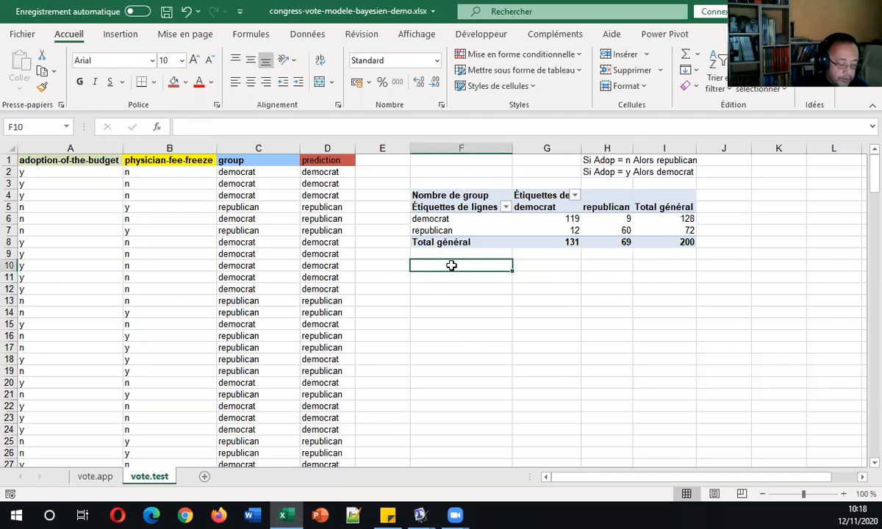
{"action": "type", "text": "Taux d'erreur"}
{"action": "key", "text": "Return"}
{"action": "type", "text": "Rappel (sensibilité)"}
{"action": "key", "text": "Return"}
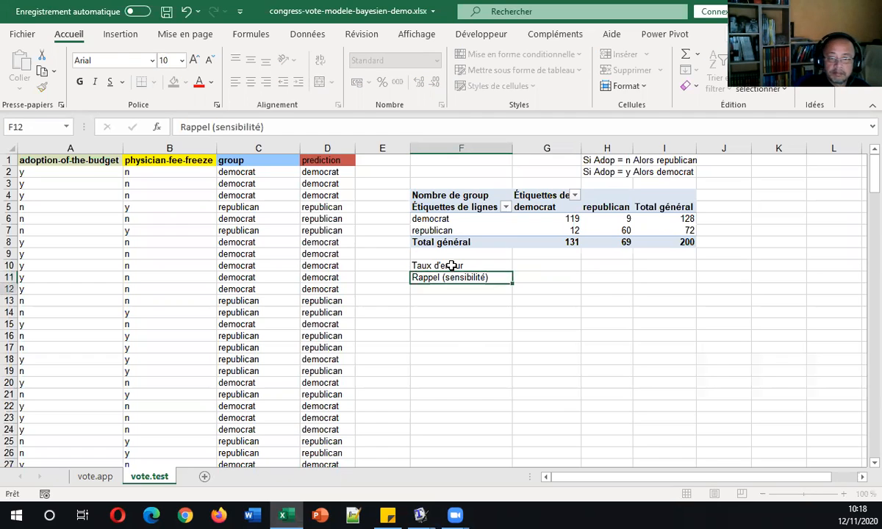
{"action": "type", "text": "Précision"}
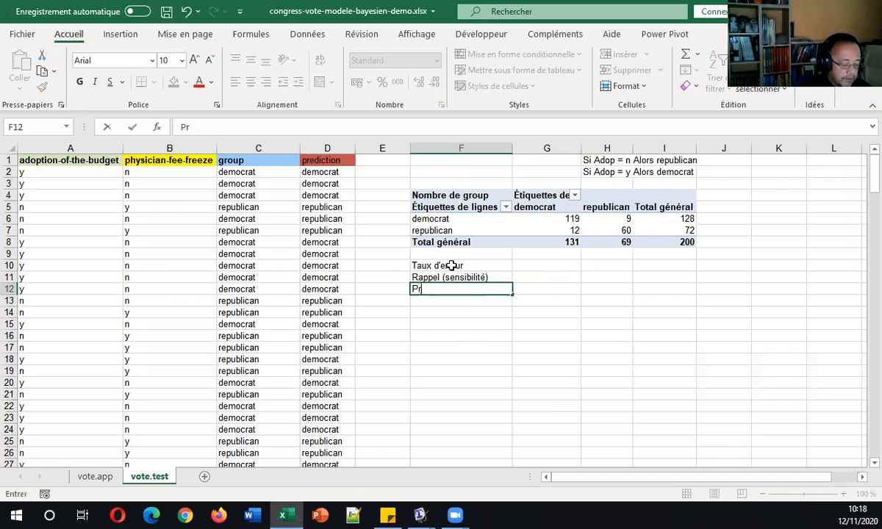
{"action": "key", "text": "Return"}
Calculate the error rate in G10 with the formula =(12+9)/200.
{"action": "key", "text": "Up"}
{"action": "key", "text": "Up"}
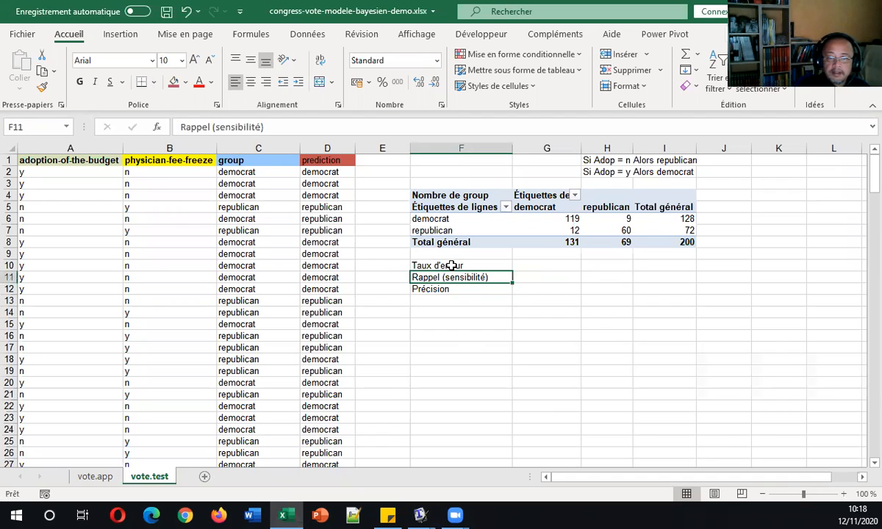
{"action": "key", "text": "Up"}
{"action": "key", "text": "Right"}
{"action": "type", "text": "="}
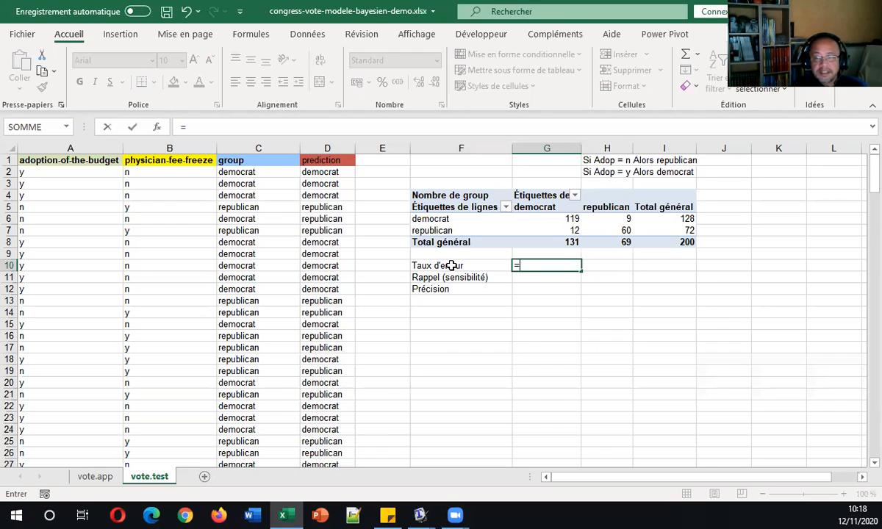
{"action": "type", "text": "("}
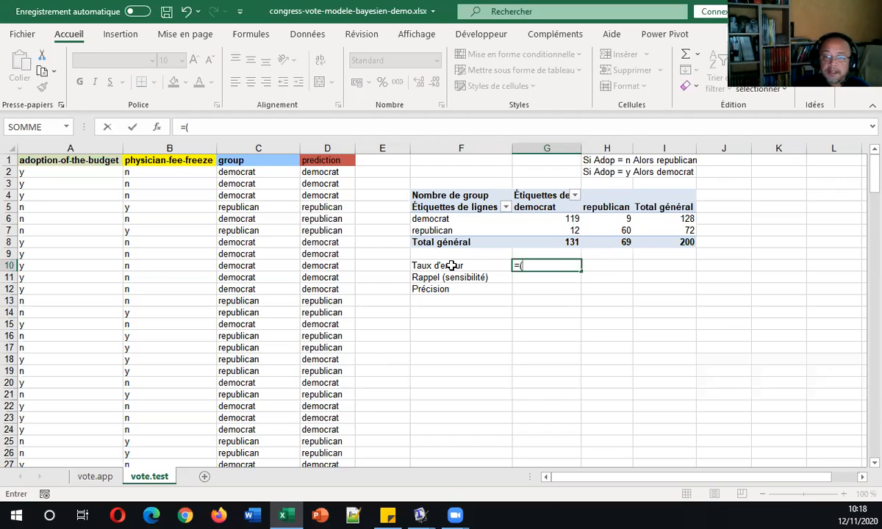
{"action": "type", "text": "12"}
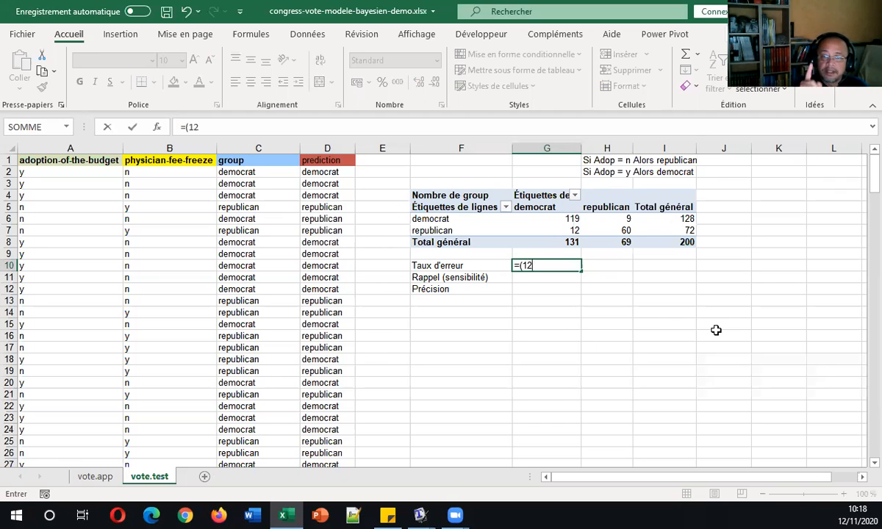
{"action": "type", "text": "+9"}
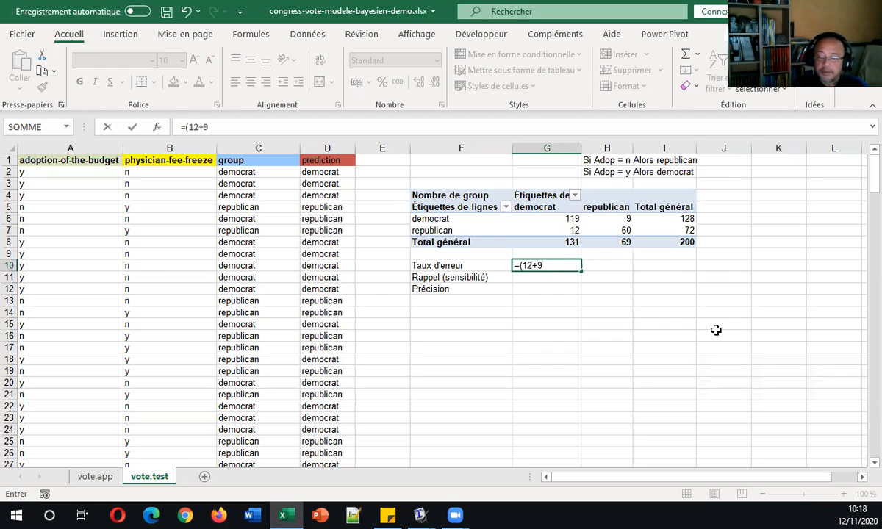
{"action": "type", "text": ")/200"}
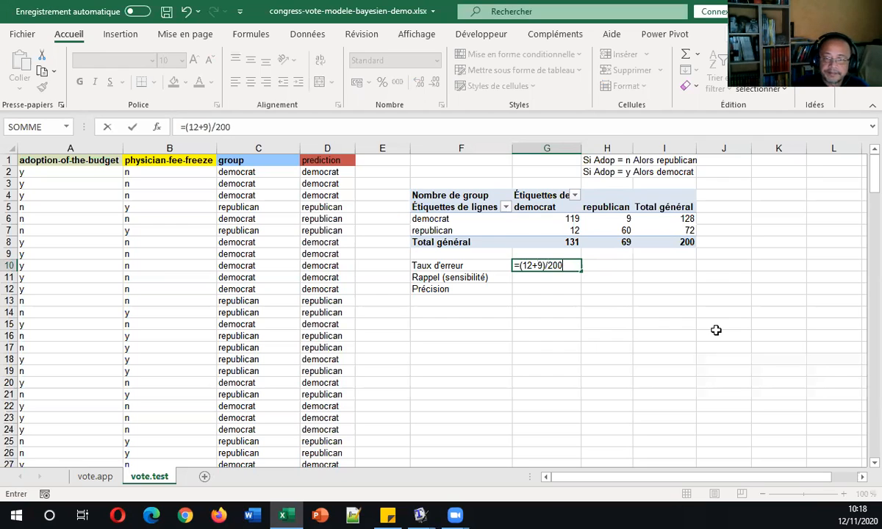
{"action": "key", "text": "Return"}
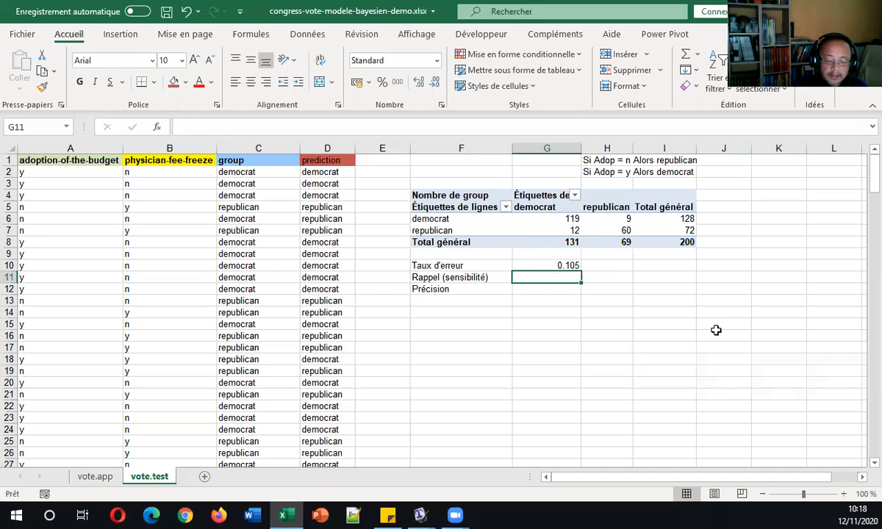
Format the indicator cells G10:G12 as percentages with two decimal places.
{"action": "key", "text": "Up"}
{"action": "key", "text": "shift+Down"}
{"action": "key", "text": "shift+Down"}
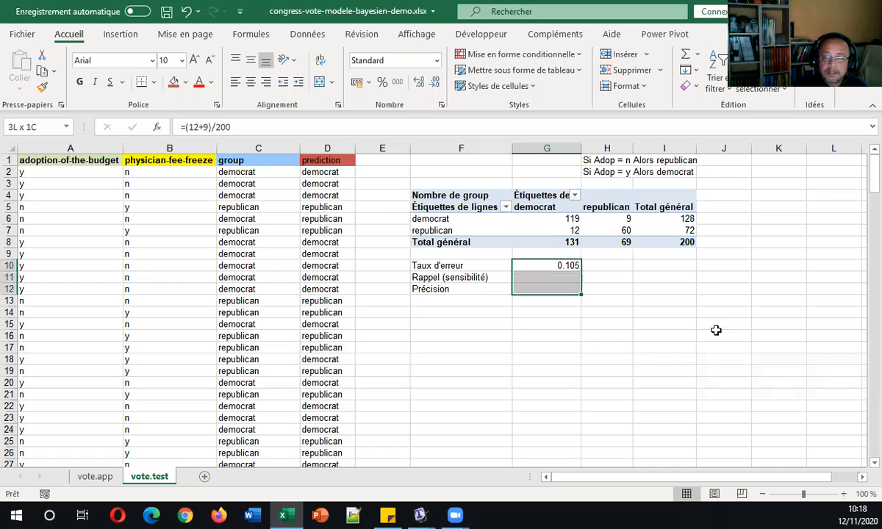
{"action": "left_click", "coordinate": [382, 82]}
{"action": "left_click", "coordinate": [418, 81]}
{"action": "left_click", "coordinate": [420, 87]}
{"action": "left_click", "coordinate": [645, 333]}
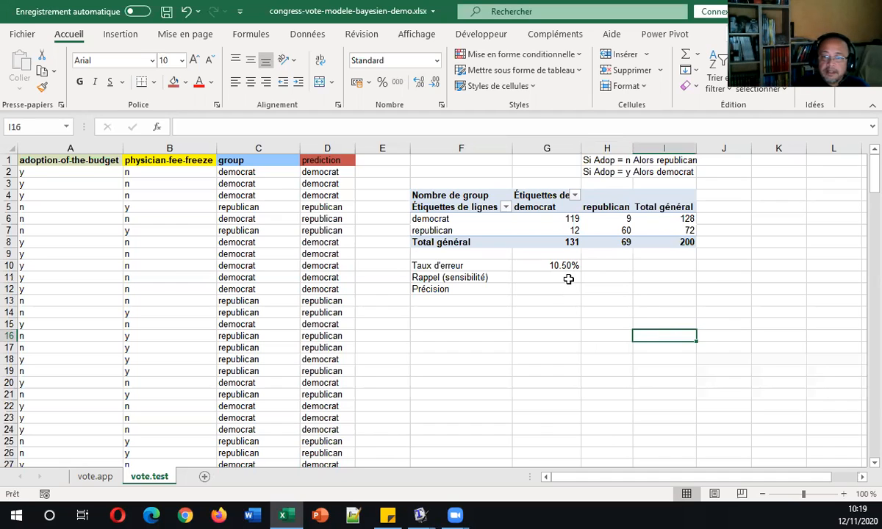
Calculate the recall (sensitivity) in G11 with the formula =119/128.
{"action": "left_click", "coordinate": [569, 277]}
{"action": "type", "text": "="}
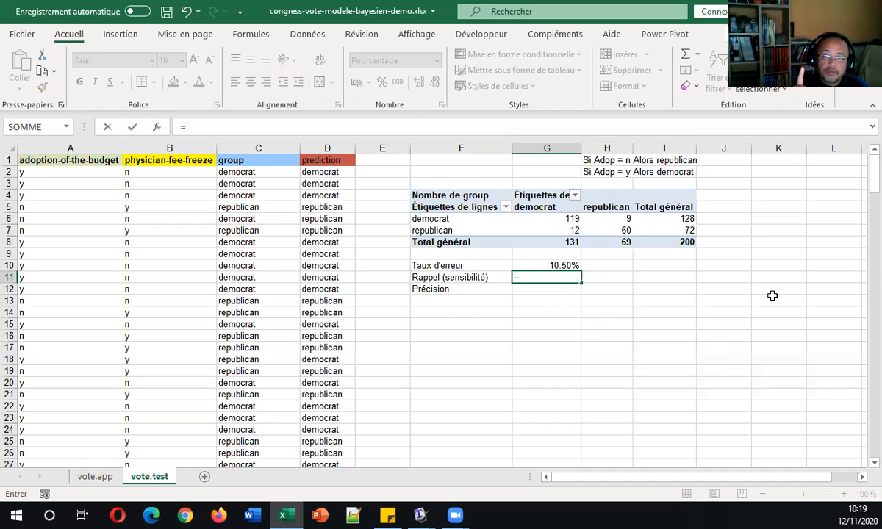
{"action": "type", "text": "119"}
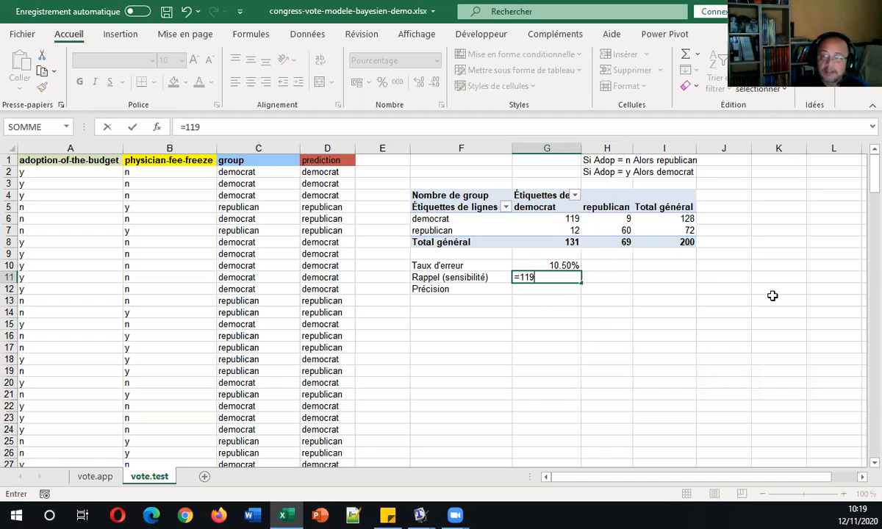
{"action": "type", "text": "/128"}
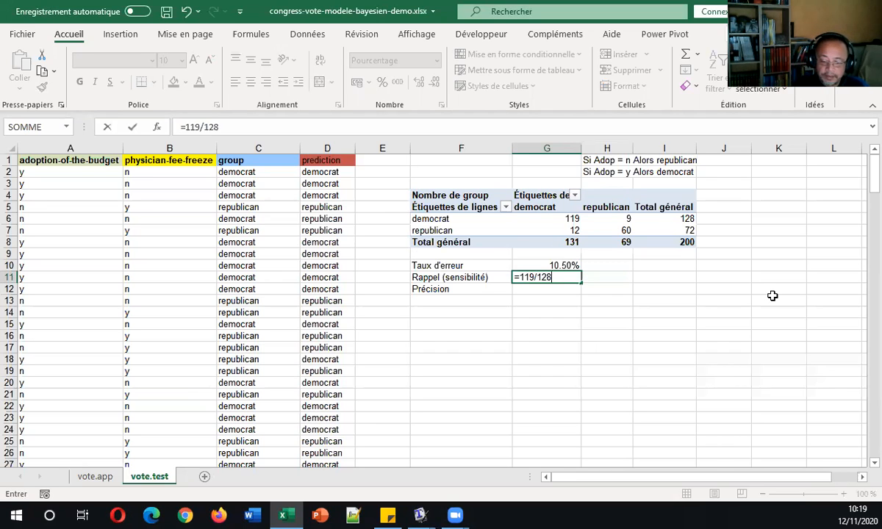
{"action": "key", "text": "Return"}
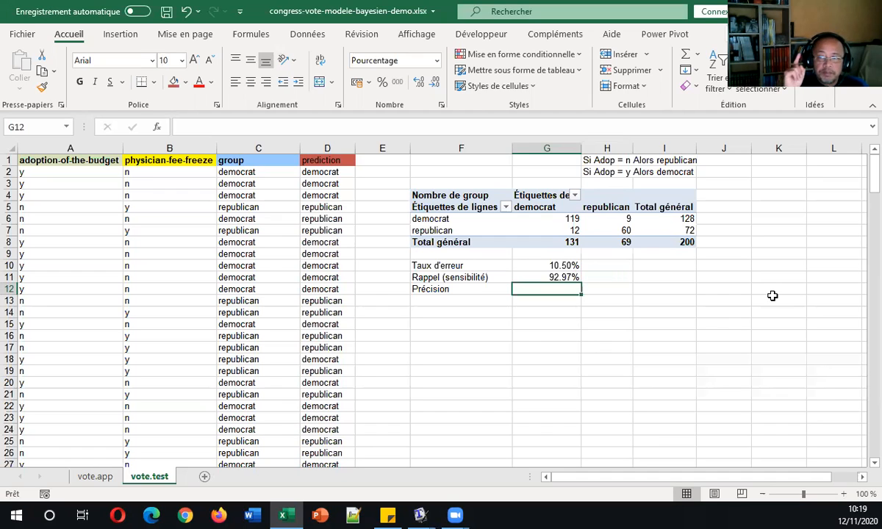
Calculate the precision in G12 with the formula =119/131.
{"action": "type", "text": "="}
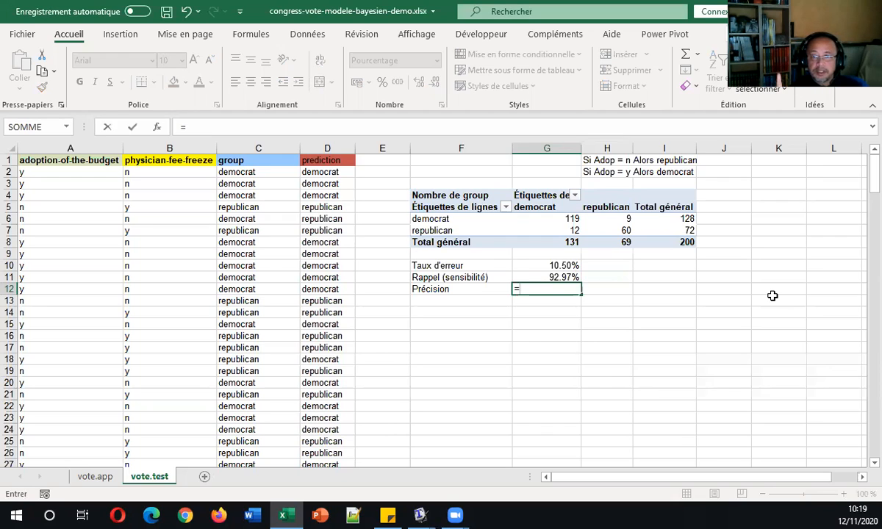
{"action": "type", "text": "119/131"}
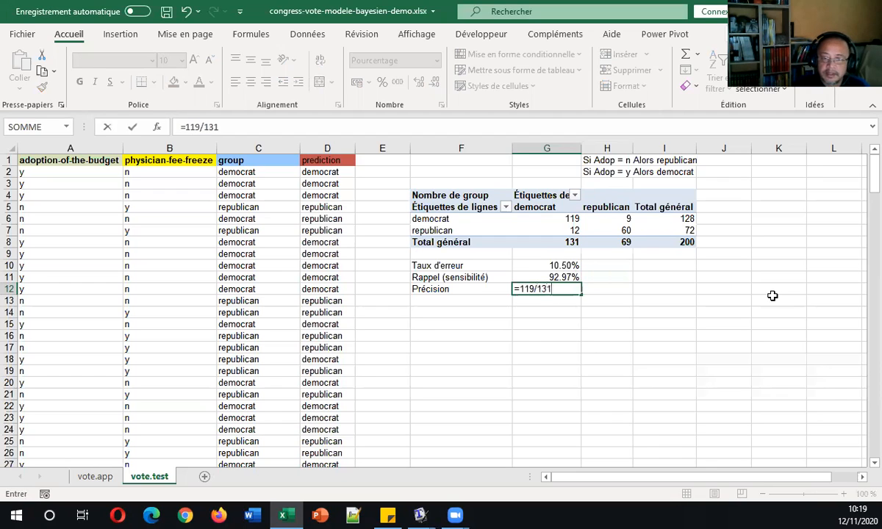
{"action": "key", "text": "Return"}
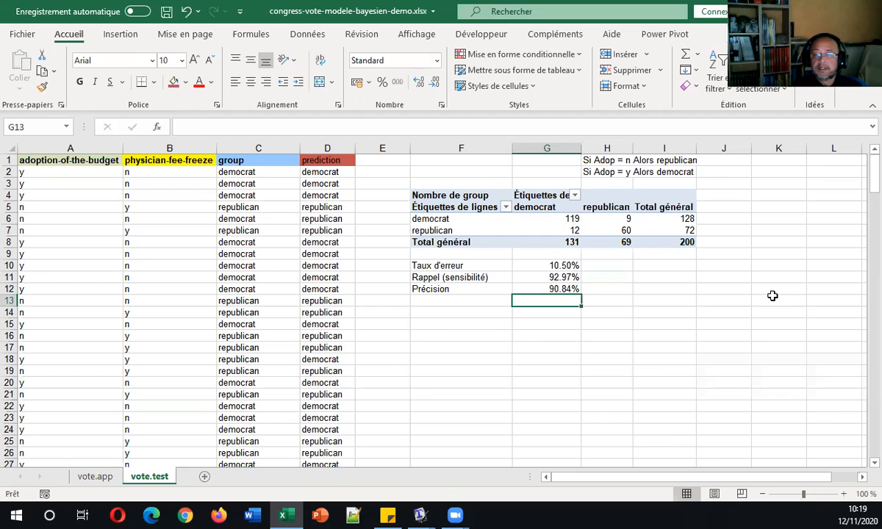